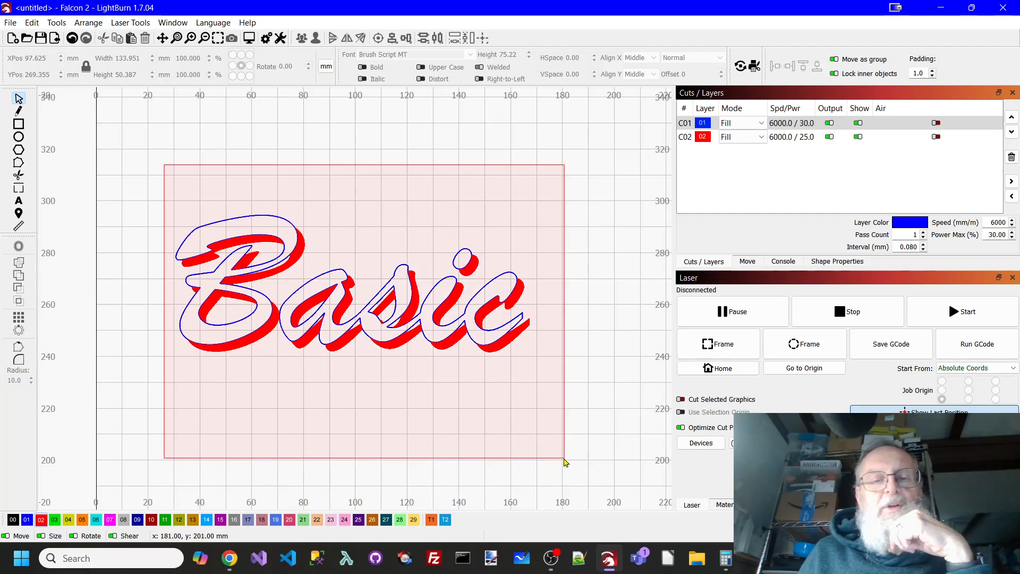
- Delete all the existing "Basic" artwork from the workspace
key(Delete)
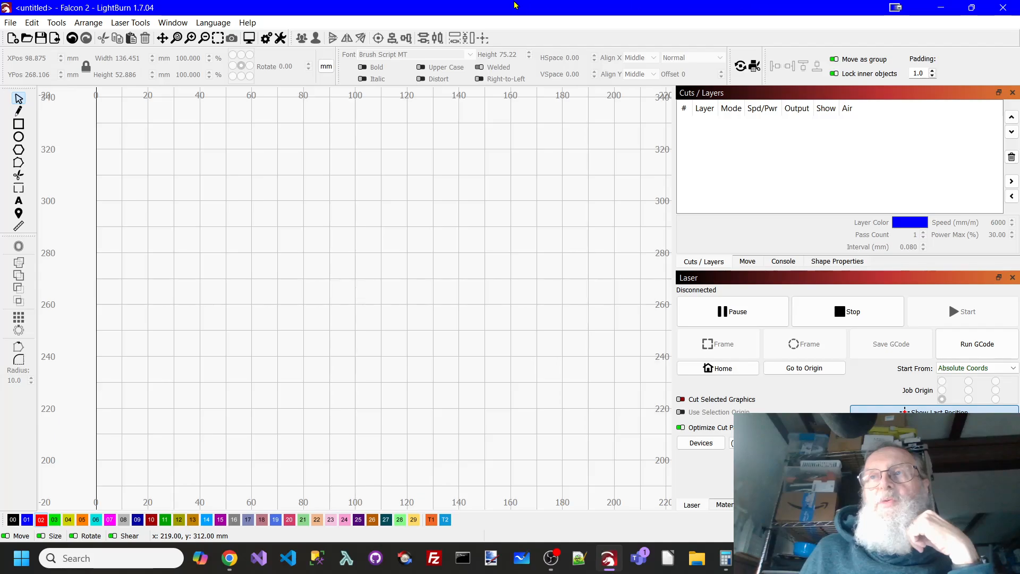
key(alt+Tab)
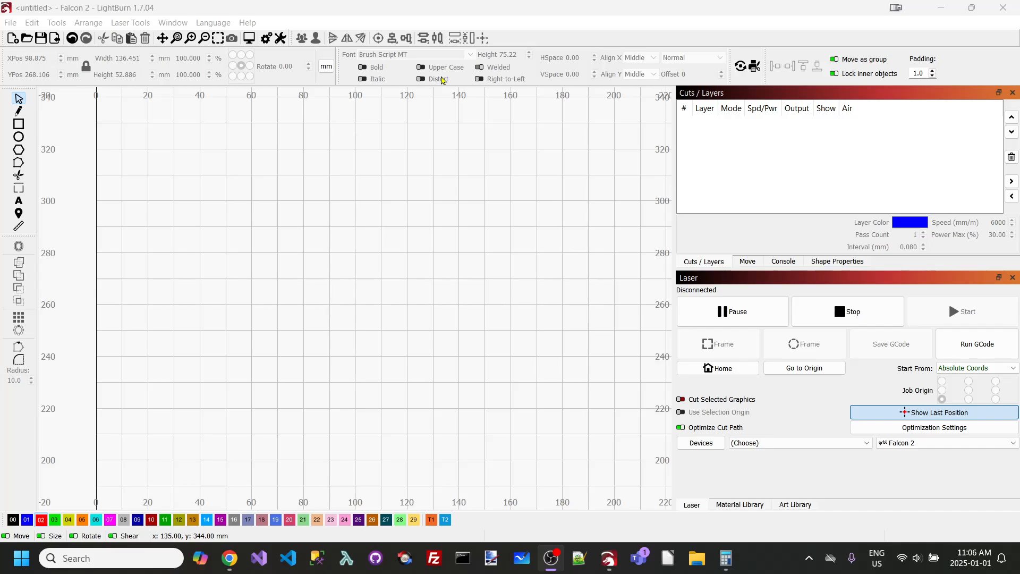
click(198, 267)
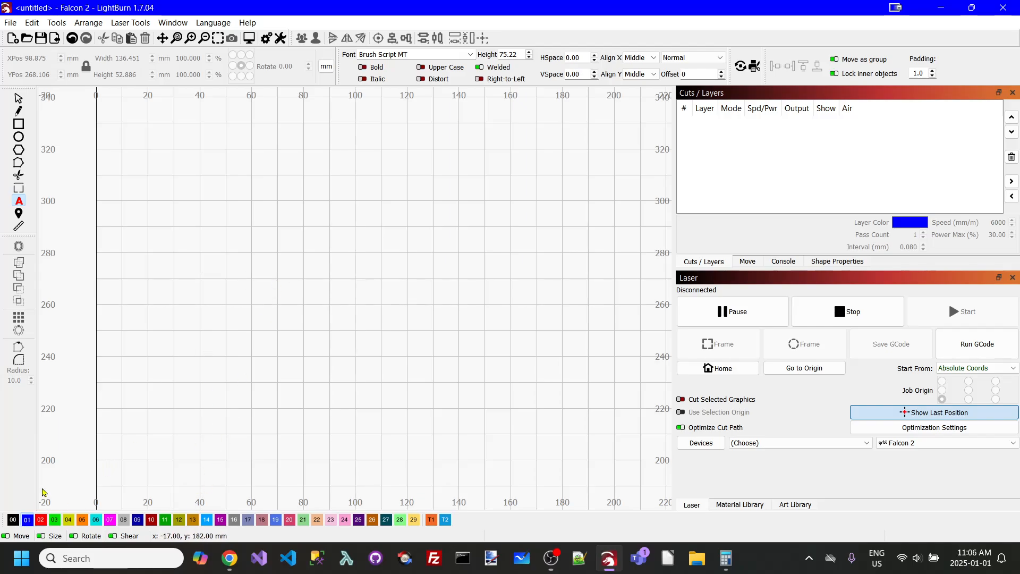
- Add the text "Basic" in Brush Script MT and move it to about X 118, Y 282 mm
click(192, 312)
text(Basic)
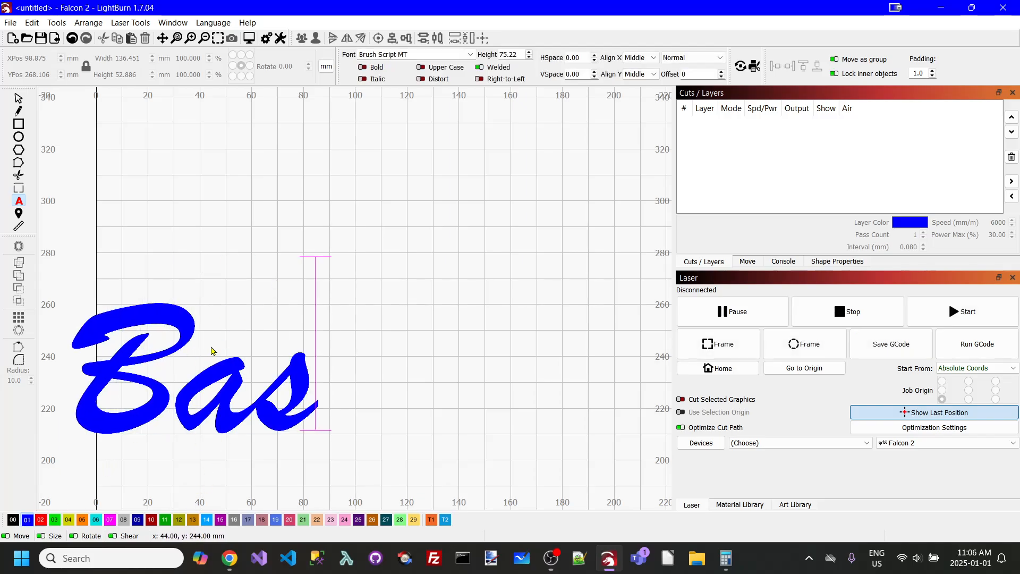
click(18, 98)
drag(201, 370, 407, 249)
- Set the mode of the blue layer 01 to Line
click(763, 122)
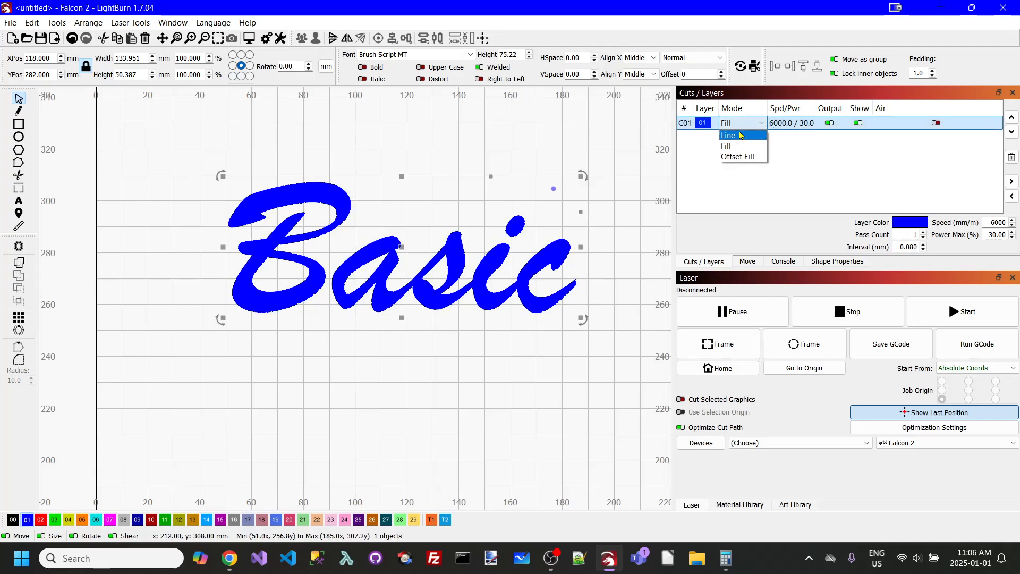
click(736, 134)
click(583, 147)
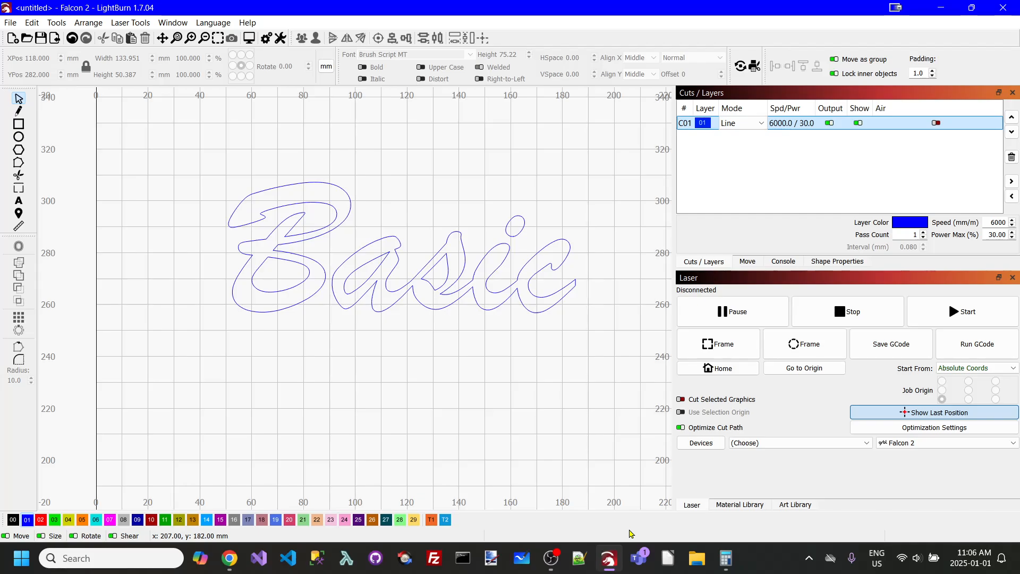
- Duplicate the "Basic" text in place twice, leaving the extra copies stacked on the original
click(343, 193)
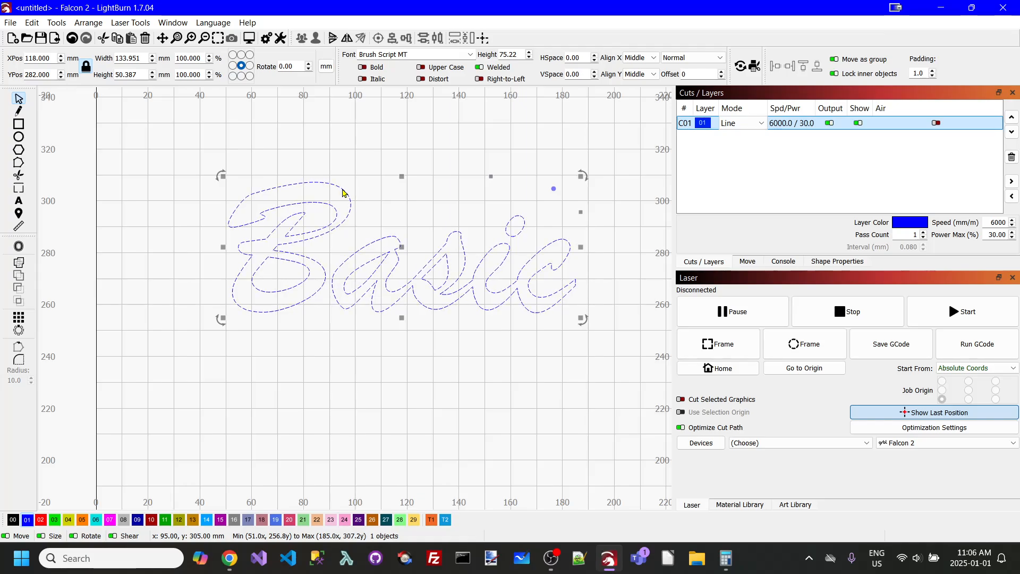
right_click(343, 192)
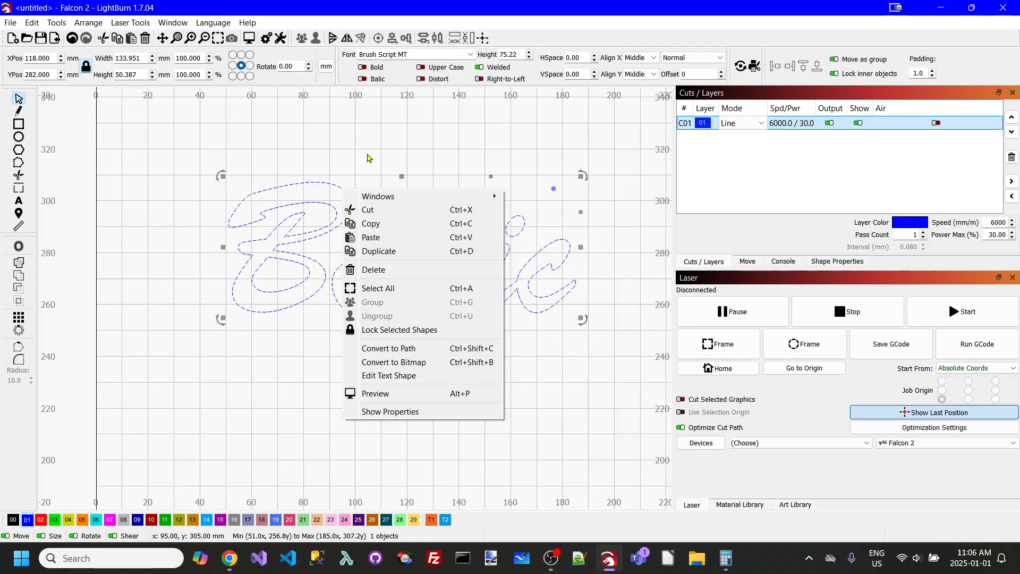
click(330, 220)
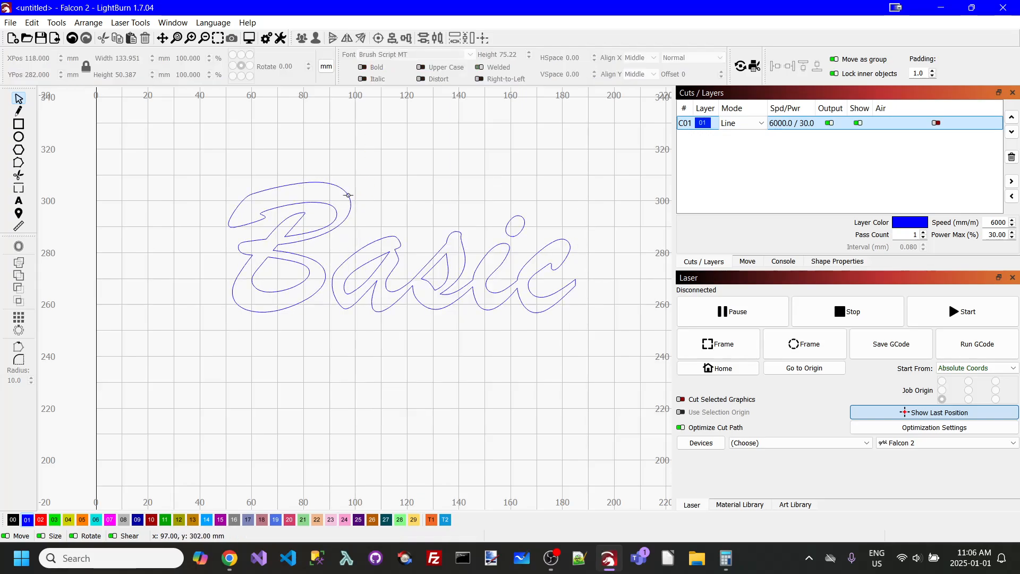
click(349, 195)
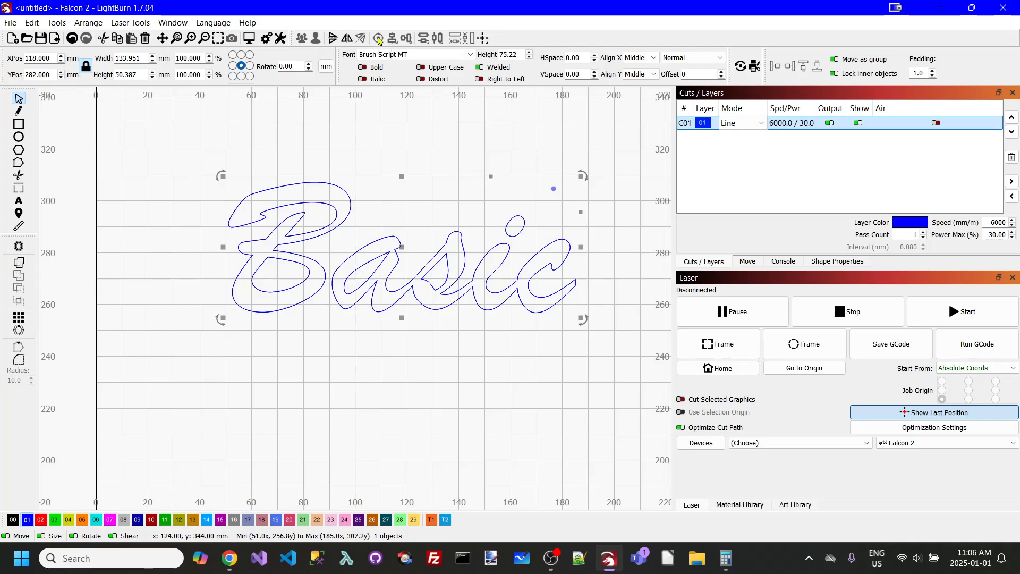
- Examine the shape move increments in the units and grids settings without changing them
click(267, 38)
click(447, 137)
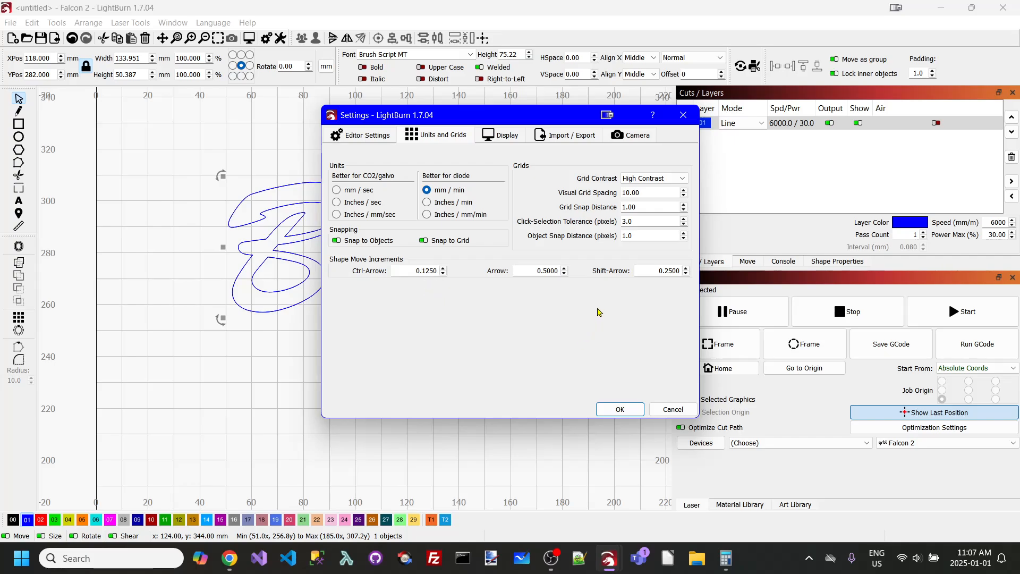
click(673, 409)
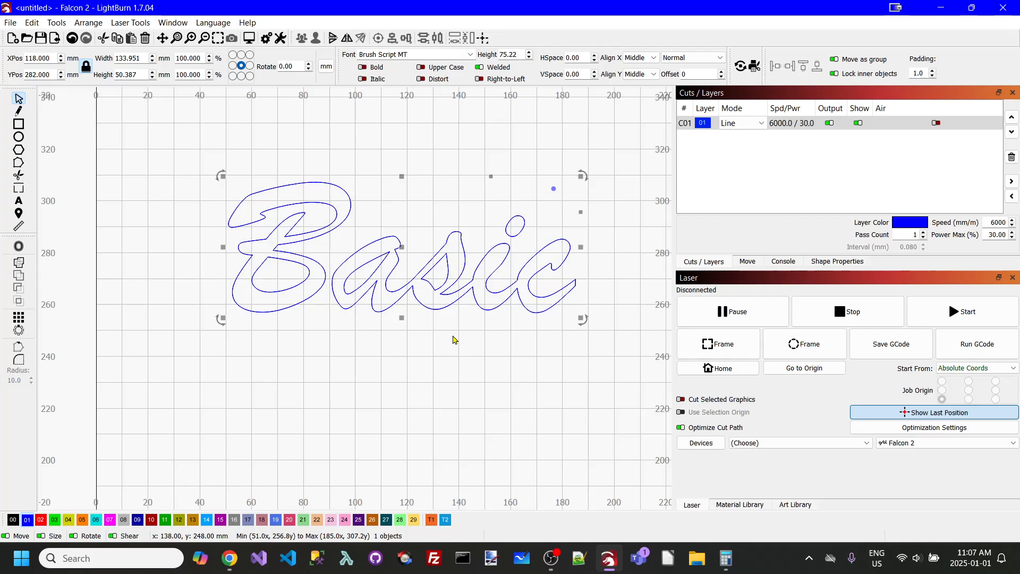
- Move the selected copy of the text 2.5 mm down and 2.5 mm to the right
key(ctrl+Down)
key(ctrl+Down)
key(ctrl+Down)
key(ctrl+Down)
key(ctrl+Down)
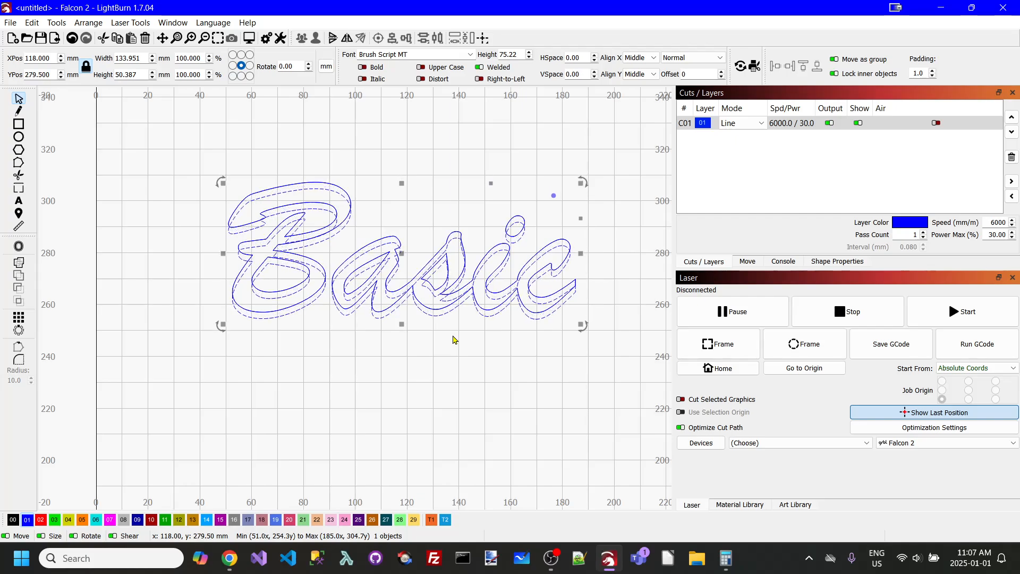
key(ctrl+Right)
key(ctrl+Right)
key(ctrl+Right)
key(ctrl+Right)
key(ctrl+Right)
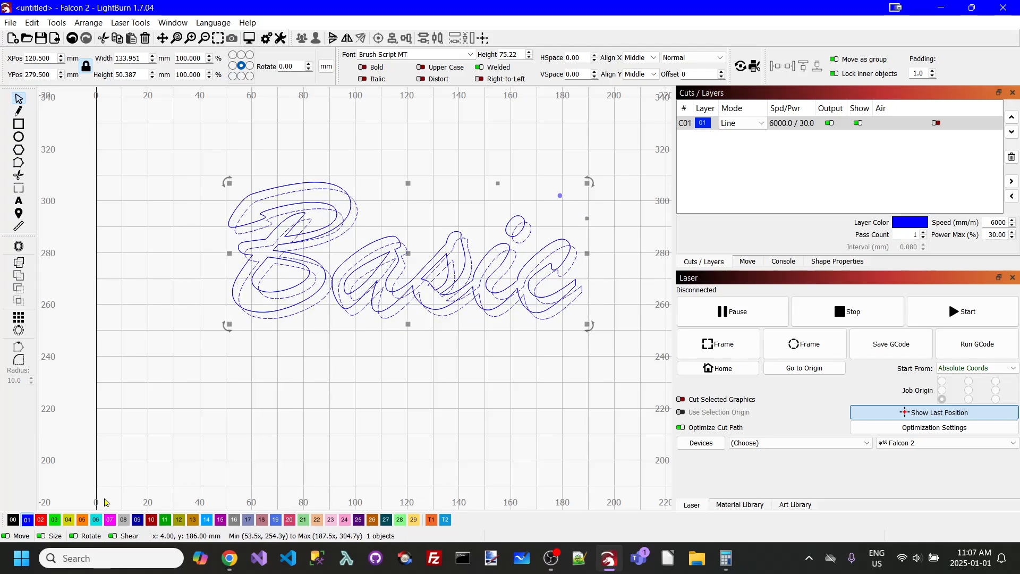
- Assign the shifted copy to the red layer 02 and set that layer's mode to Line
click(40, 519)
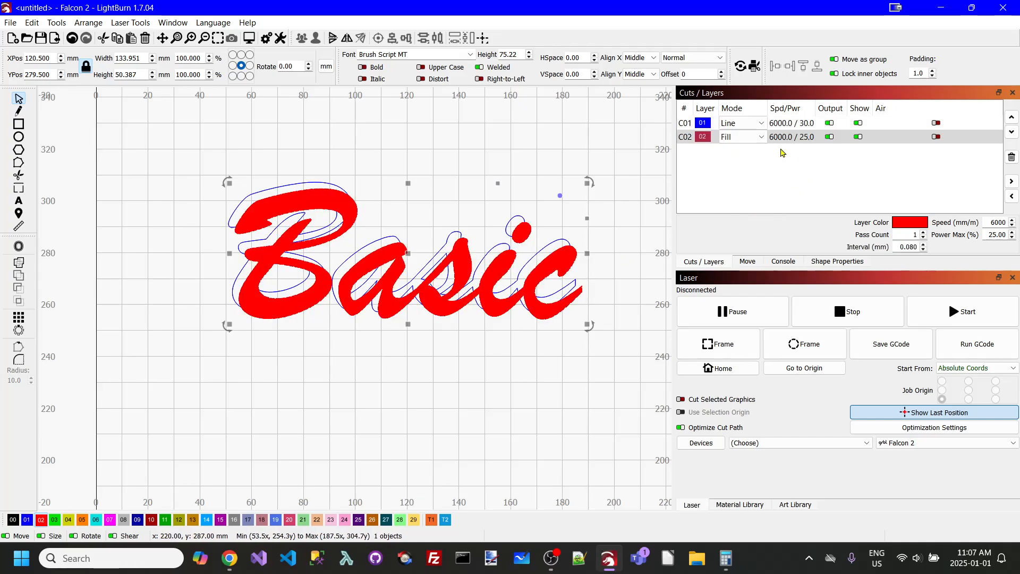
click(767, 137)
click(761, 138)
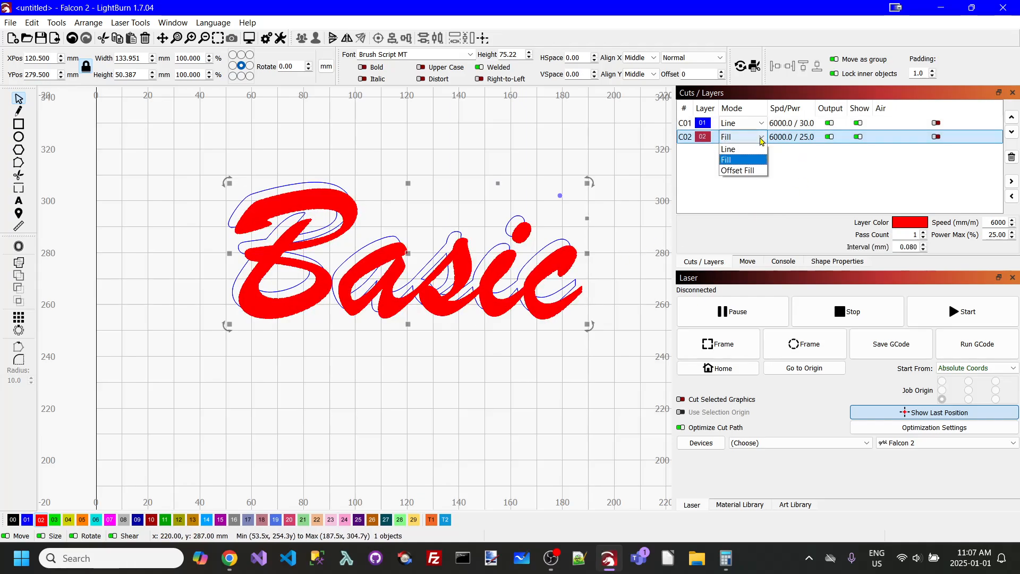
click(734, 146)
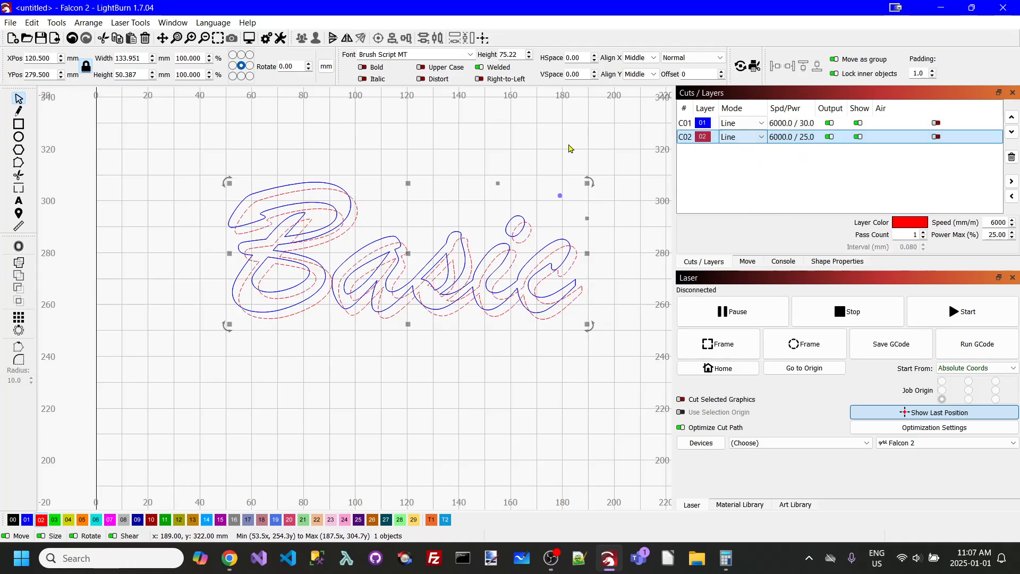
- Assign one of the unmoved text copies to the red layer 02 and select it together with the shifted red copy
click(287, 189)
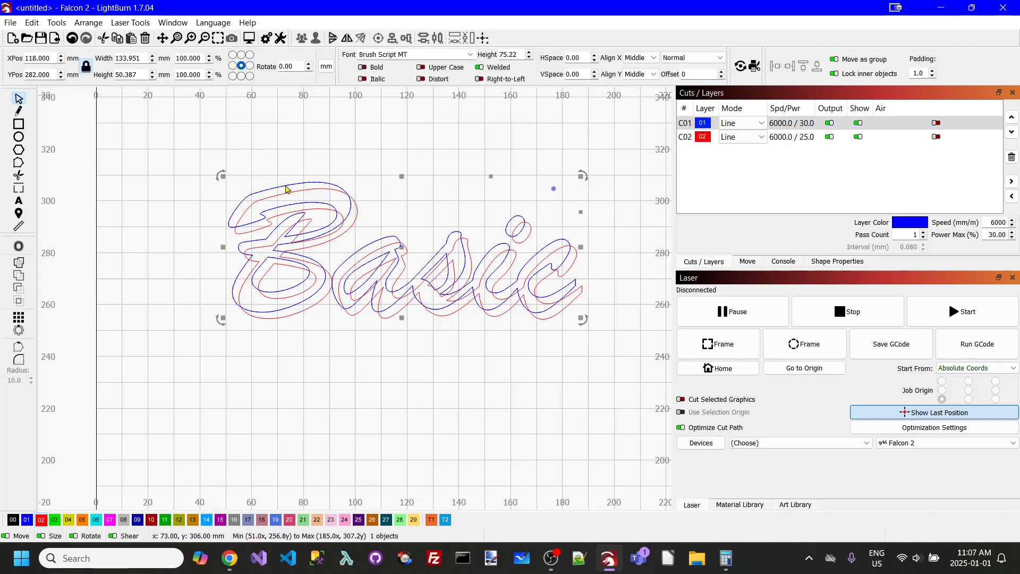
click(42, 520)
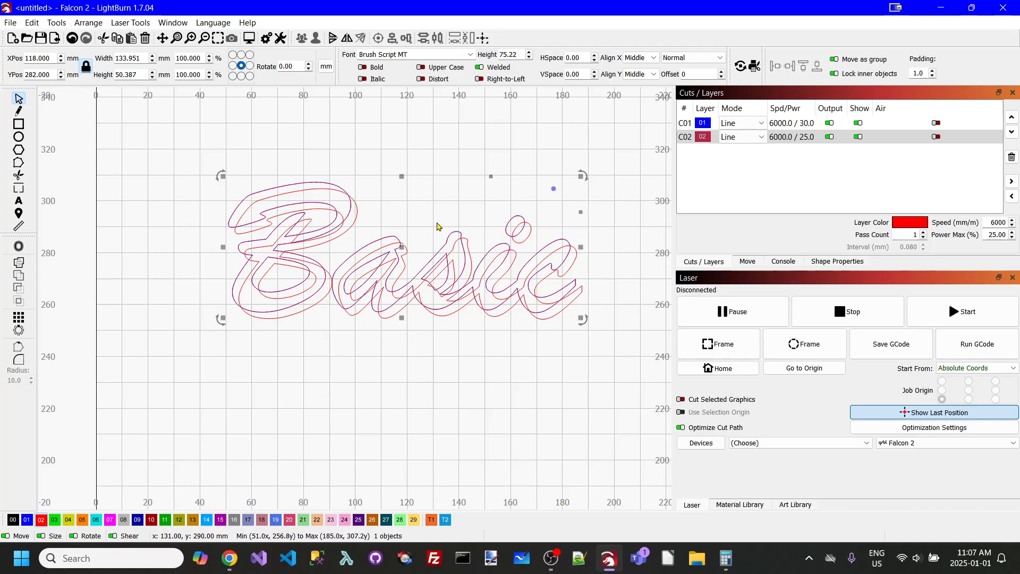
click(408, 228)
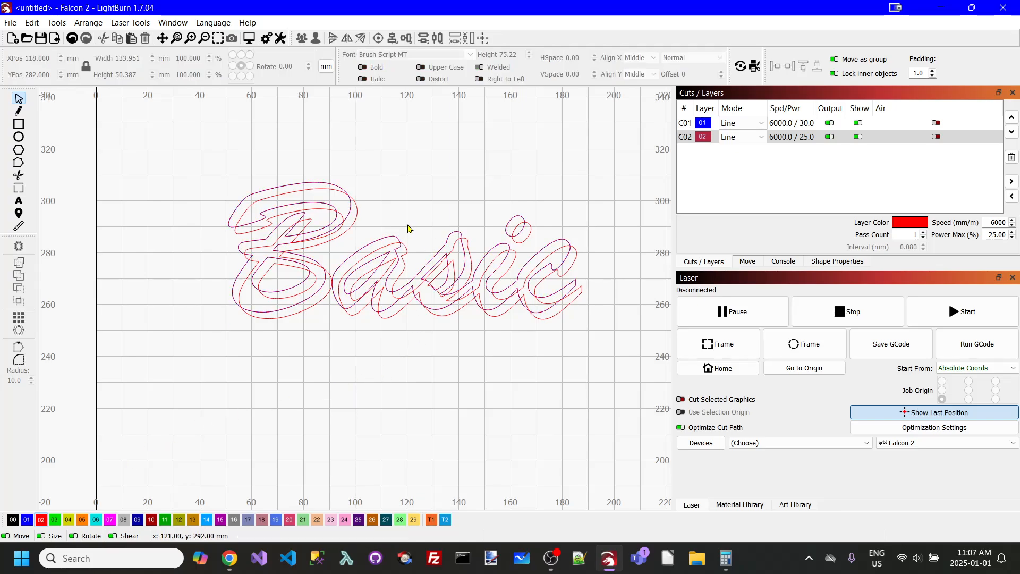
click(403, 269)
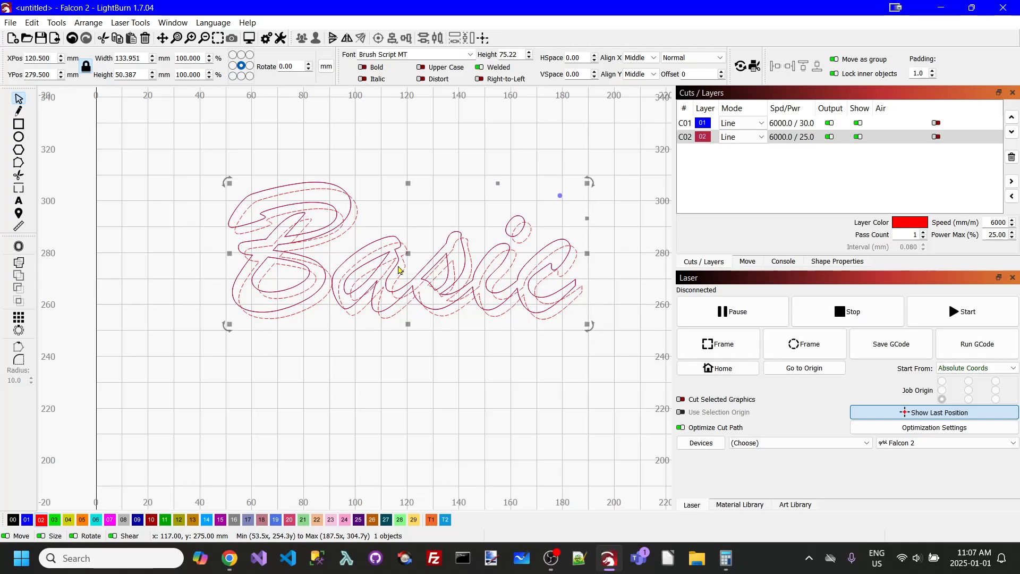
shift+click(302, 186)
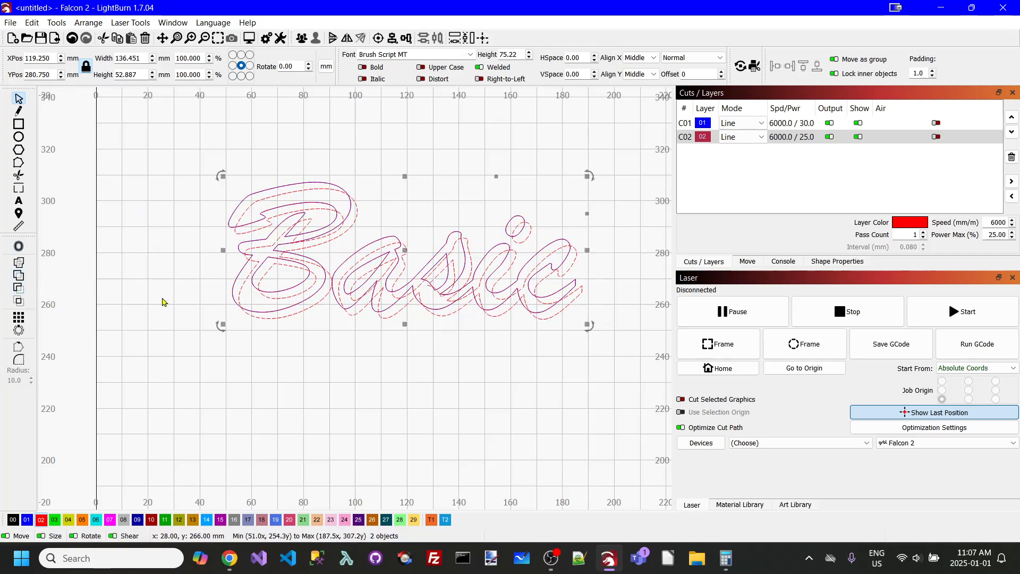
- Try a direct Boolean Subtract on the two selected red copies, then undo it
click(18, 288)
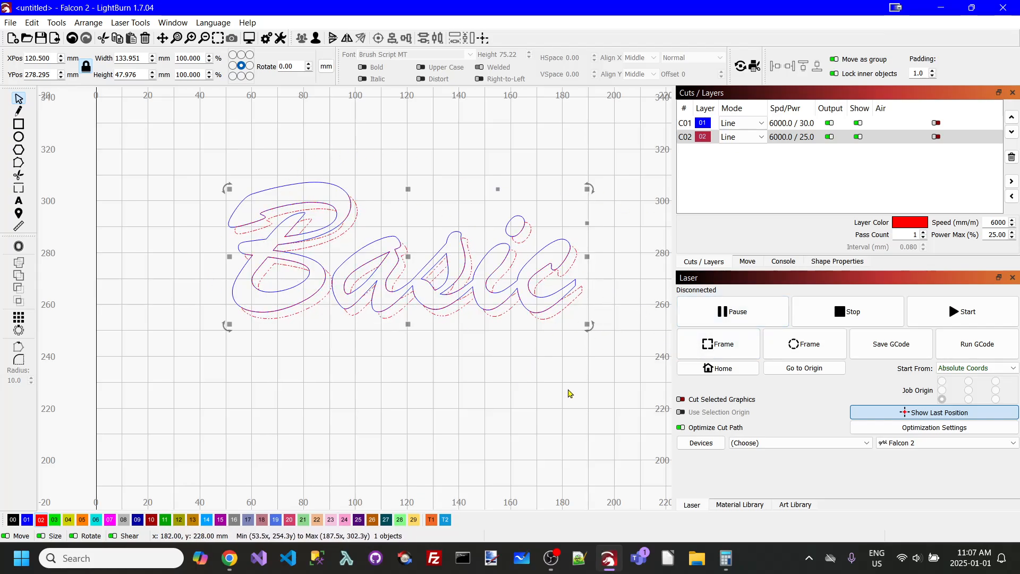
key(ctrl+z)
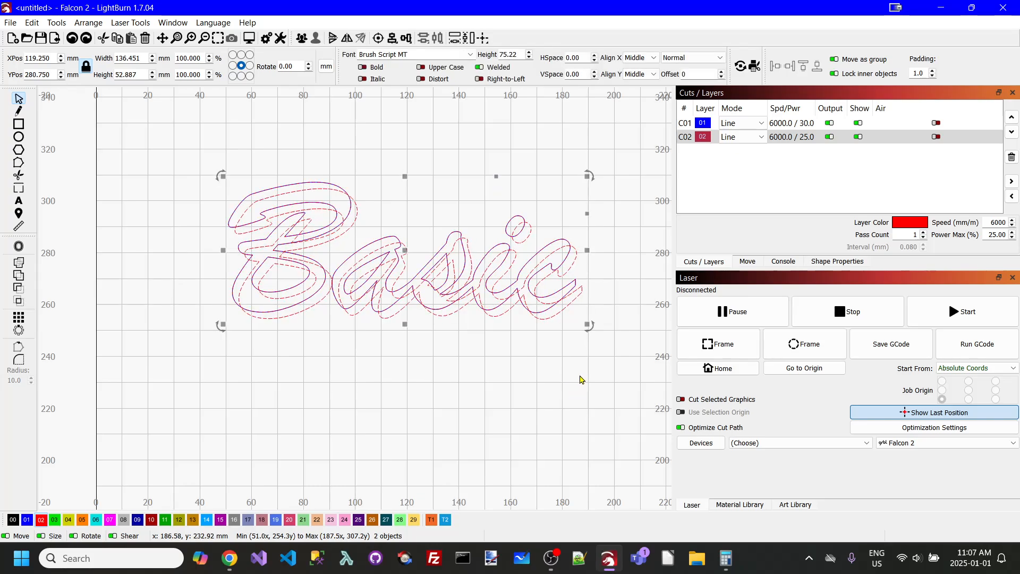
- Preview the union, intersection and subtract results in the Boolean Assistant, and apply Subtract B - A to the two red copies
click(60, 23)
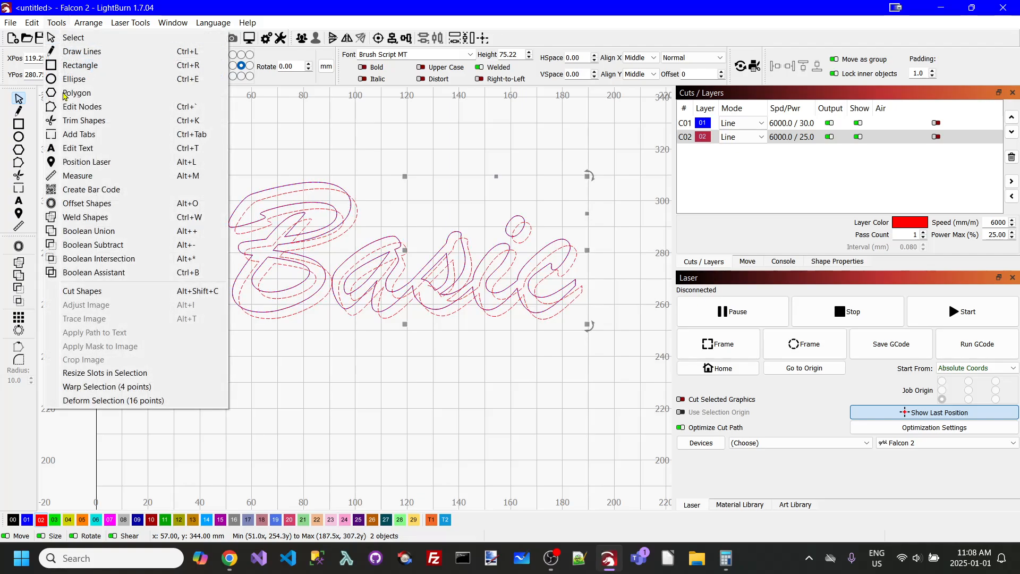
click(108, 272)
click(698, 169)
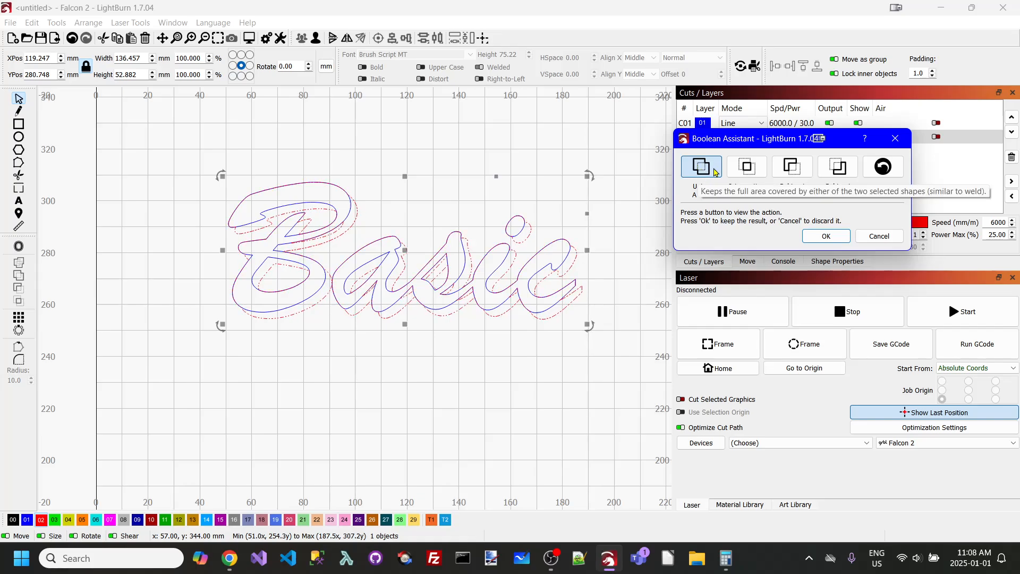
click(780, 170)
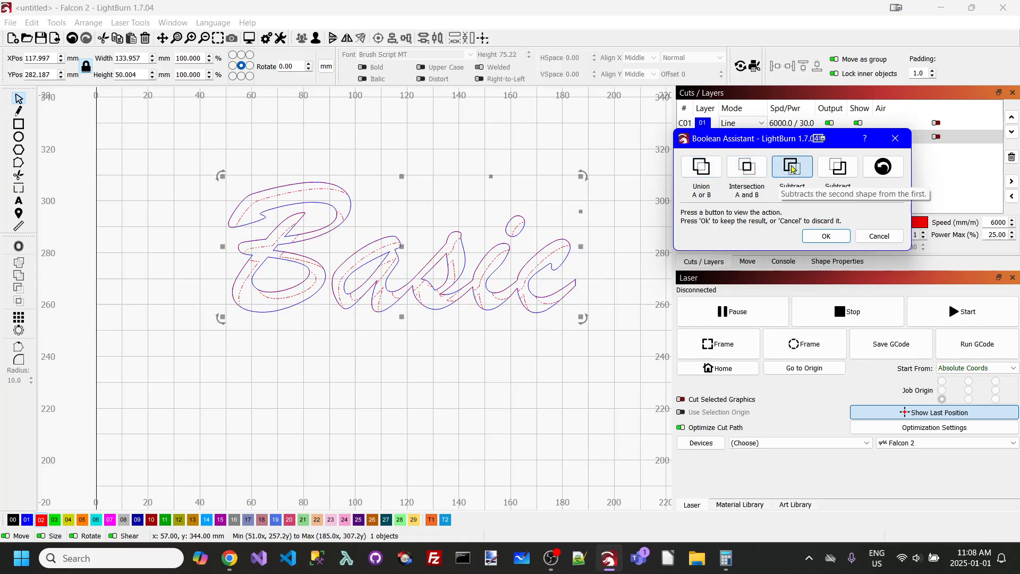
click(745, 169)
click(795, 169)
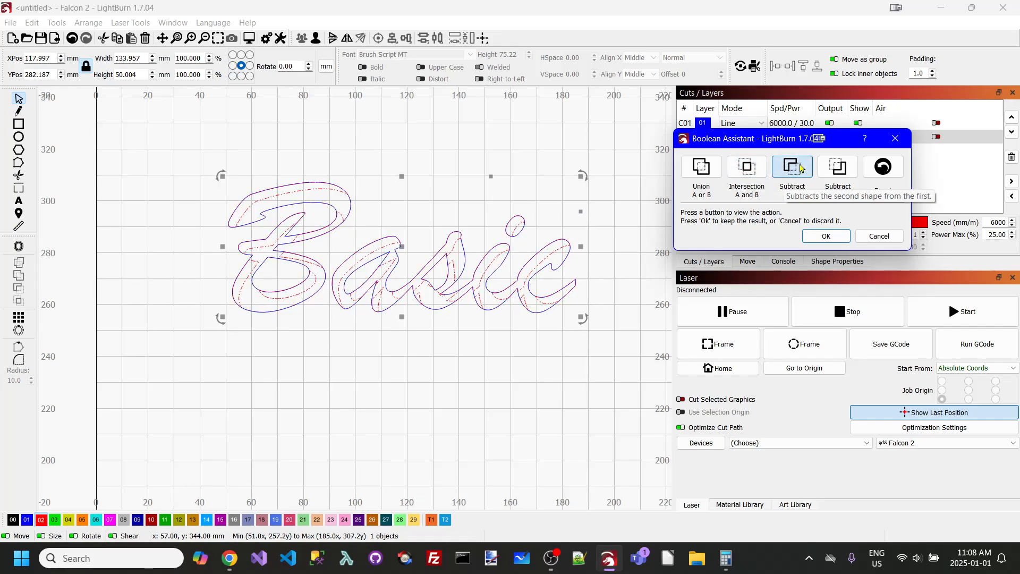
click(849, 172)
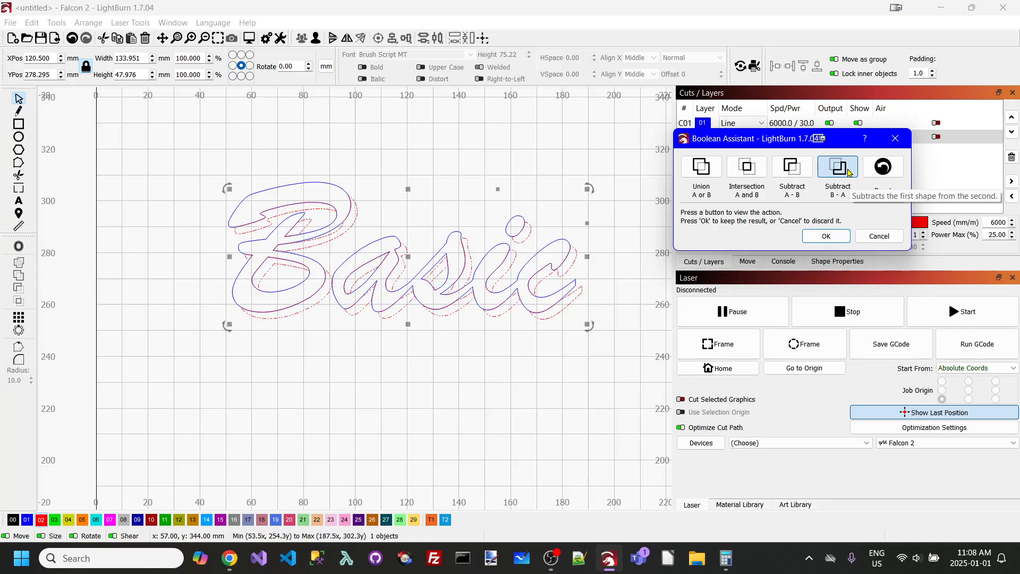
click(826, 237)
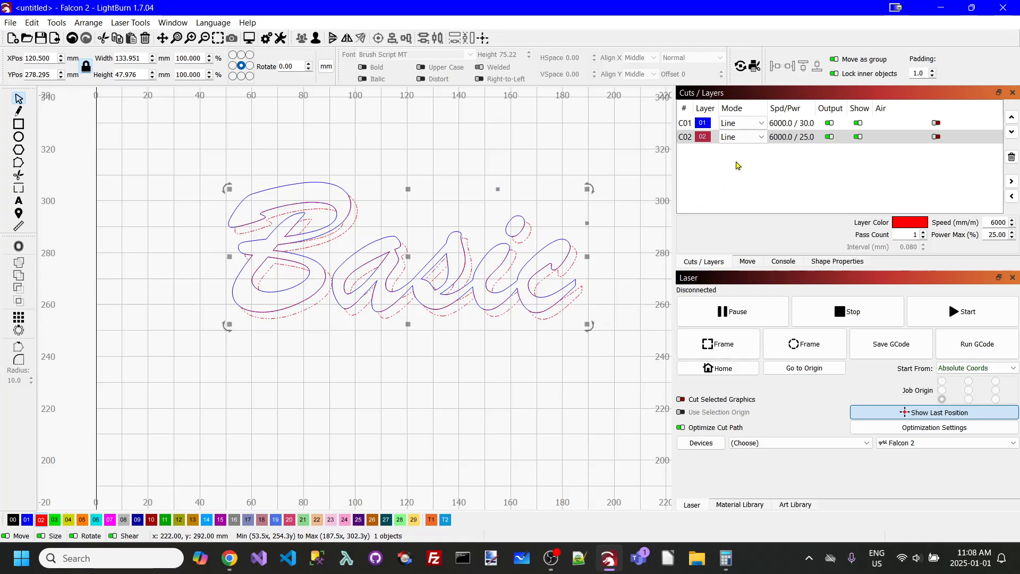
- Set the mode of the red layer 02 to Fill
click(748, 141)
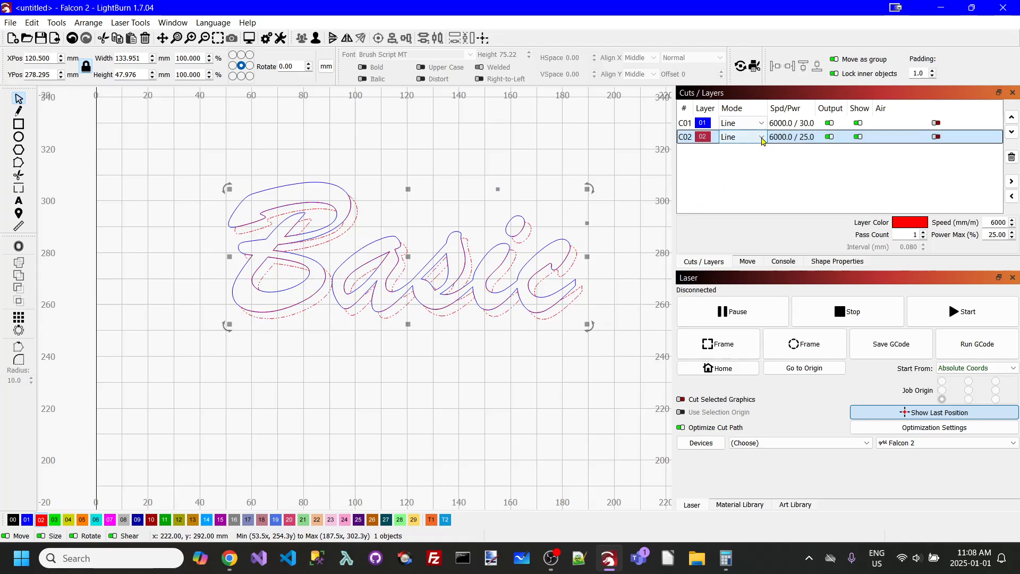
click(762, 139)
click(738, 160)
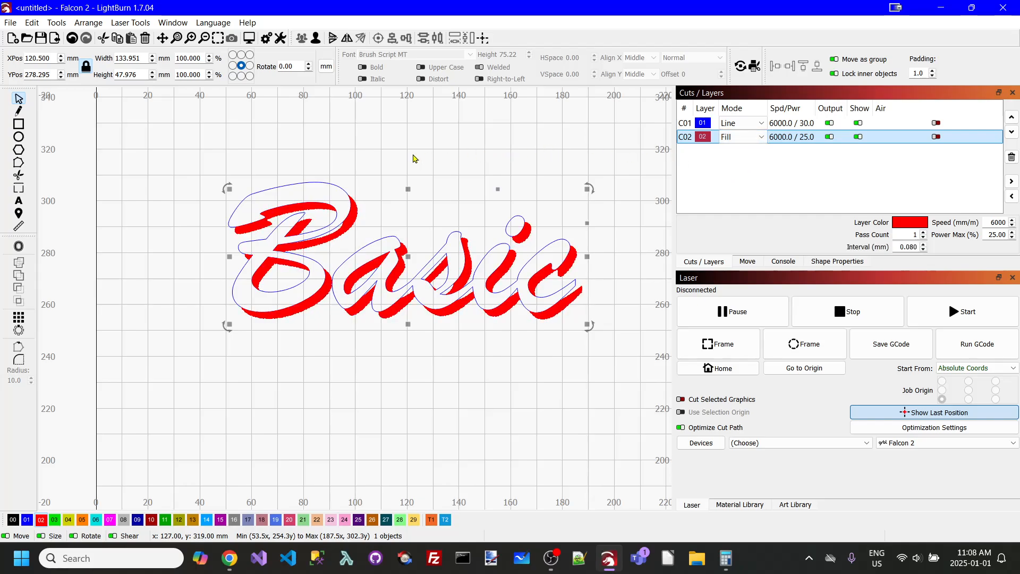
- Offset the blue "Basic" outline inward by 0.20 mm with round corners, keeping the original
click(306, 184)
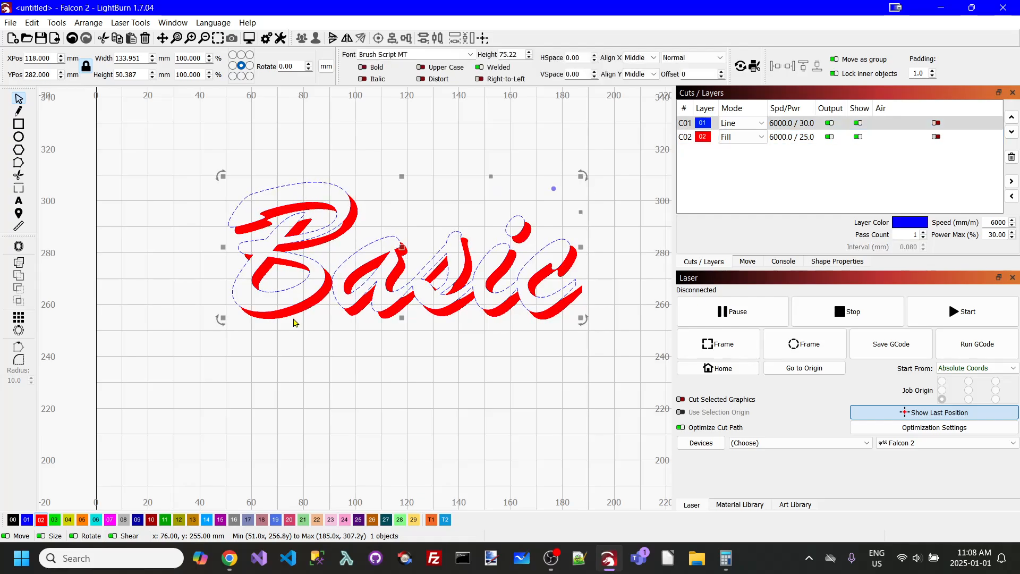
click(22, 247)
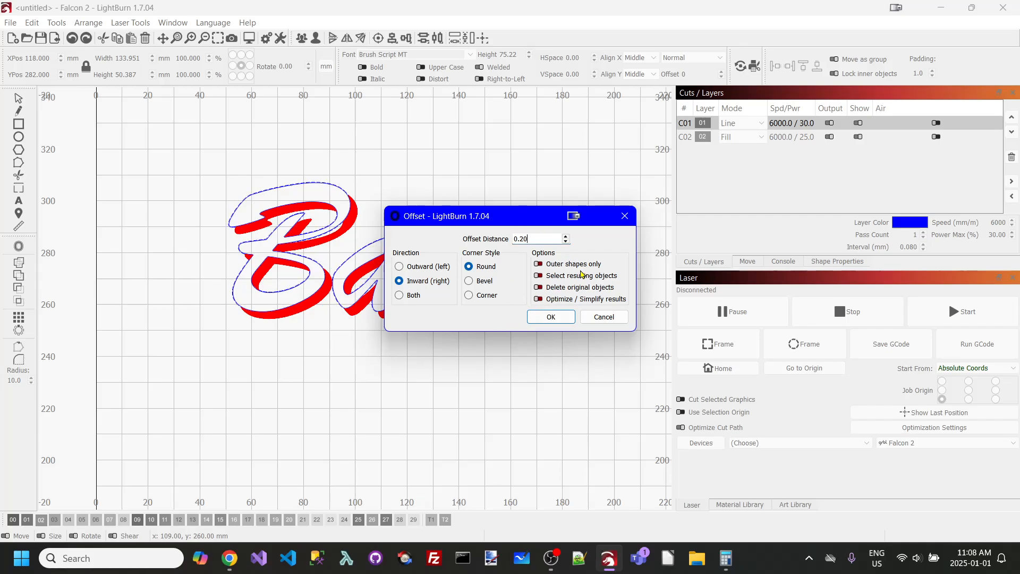
click(551, 317)
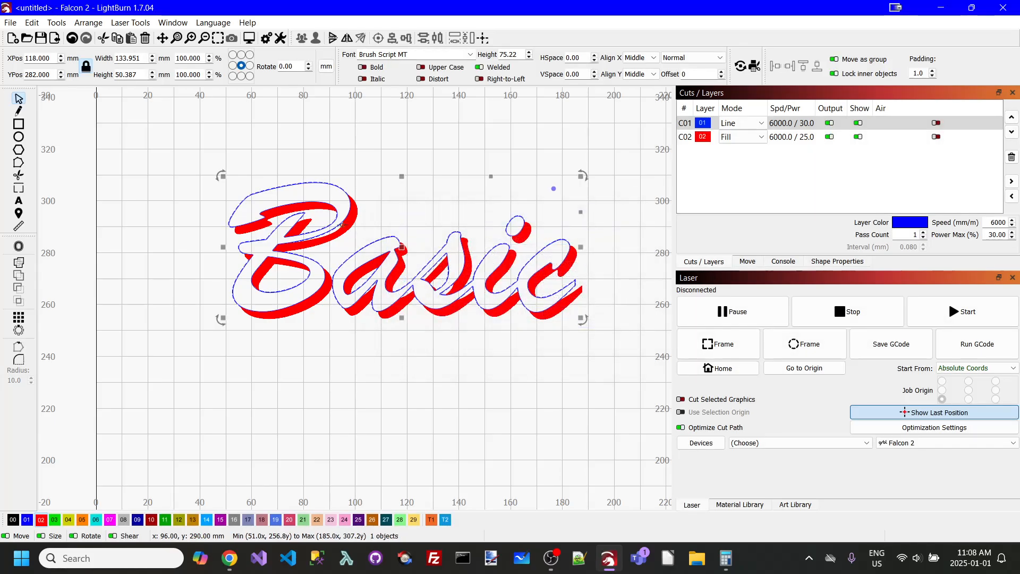
- Set the mode of the blue layer 01 to Fill and check the engraving in the preview
click(761, 125)
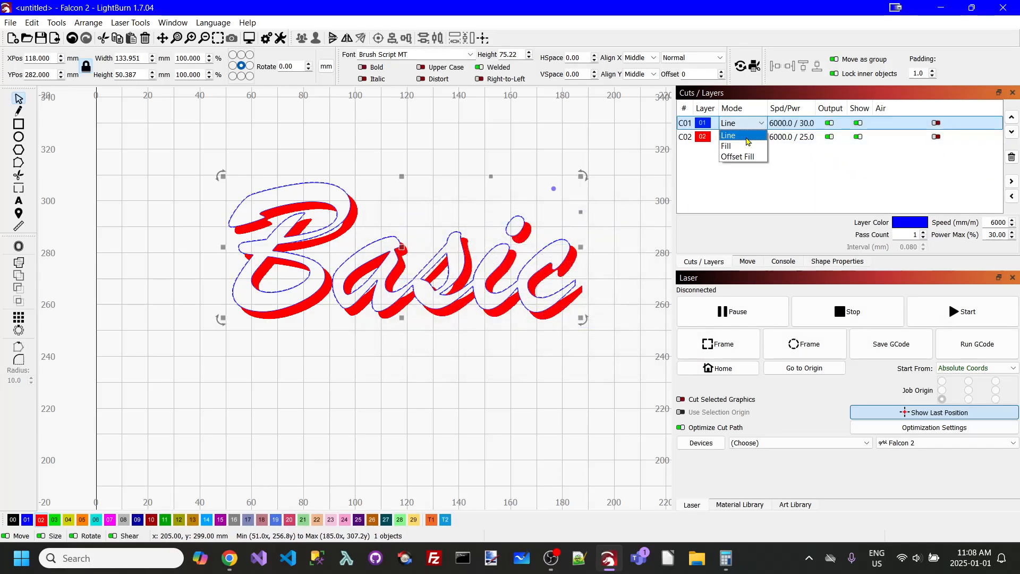
click(732, 148)
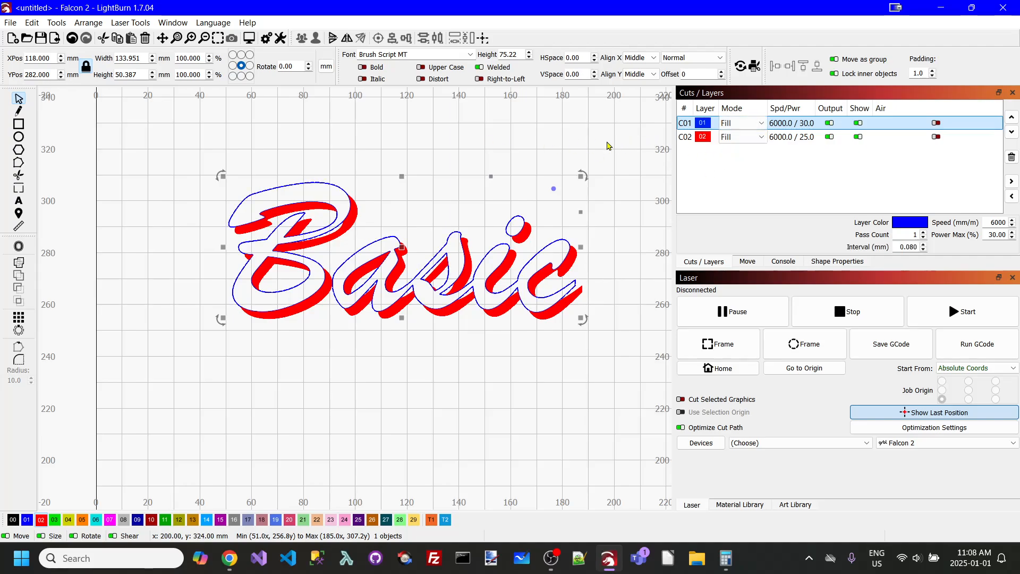
click(250, 38)
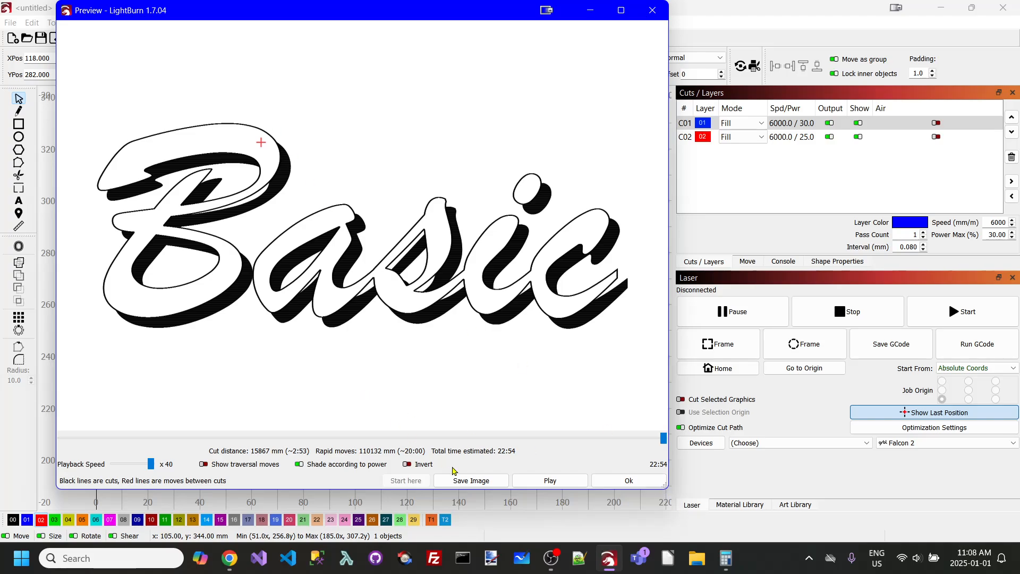
click(640, 481)
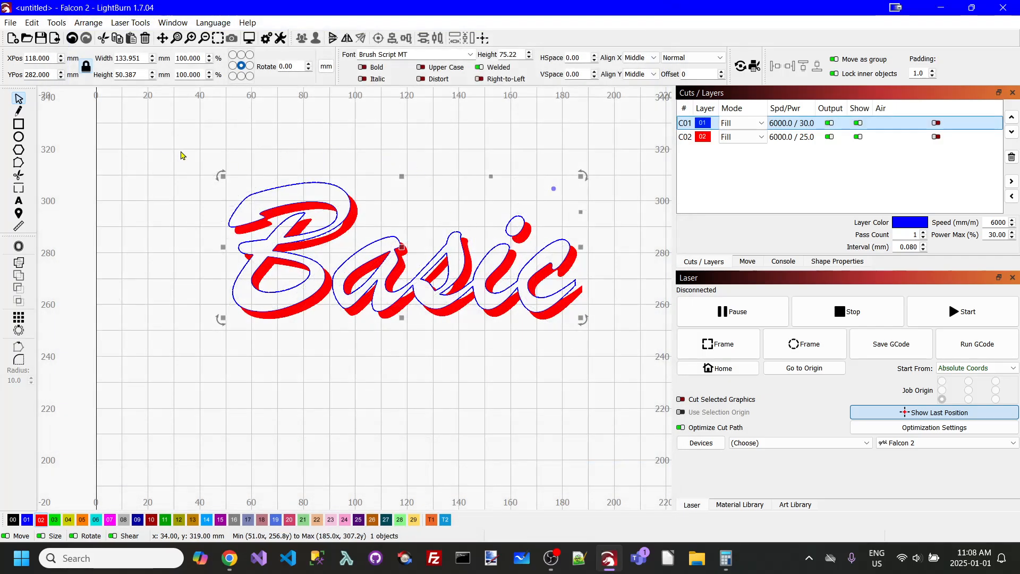
- Delete the whole existing design and add a new "Basic" text in Brush Script MT
drag(165, 139, 652, 401)
key(Delete)
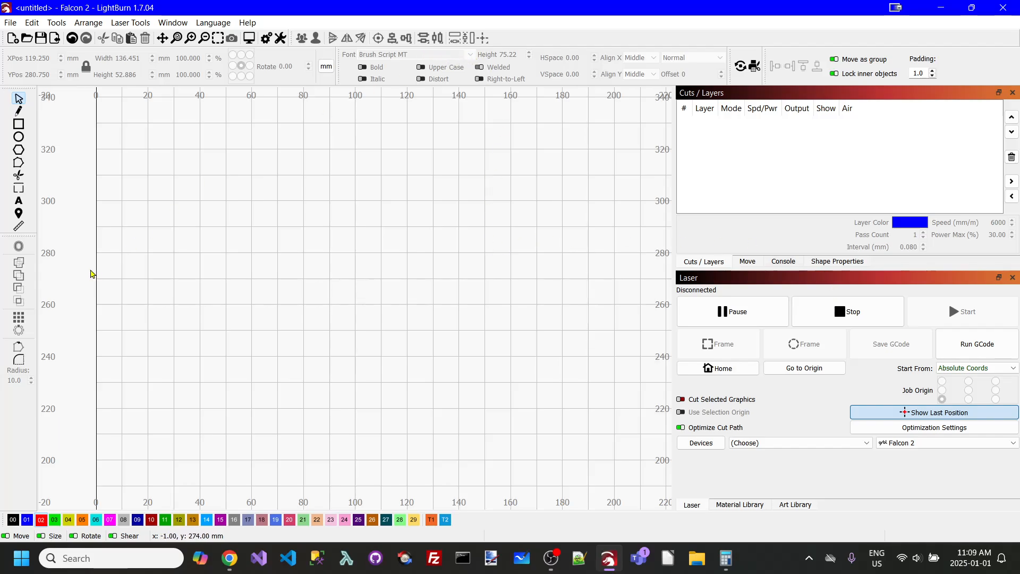
key(t)
click(227, 288)
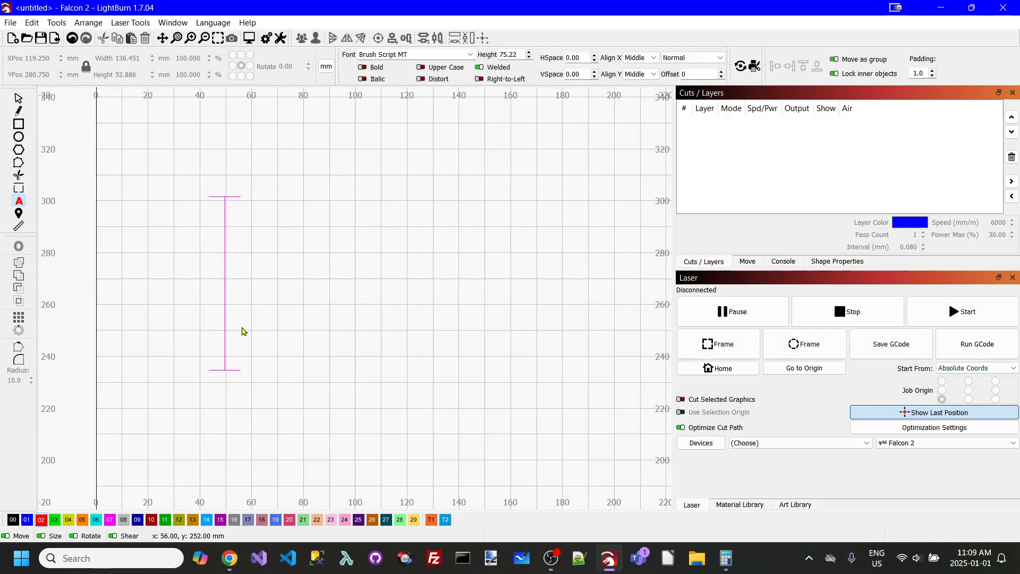
text(Bs)
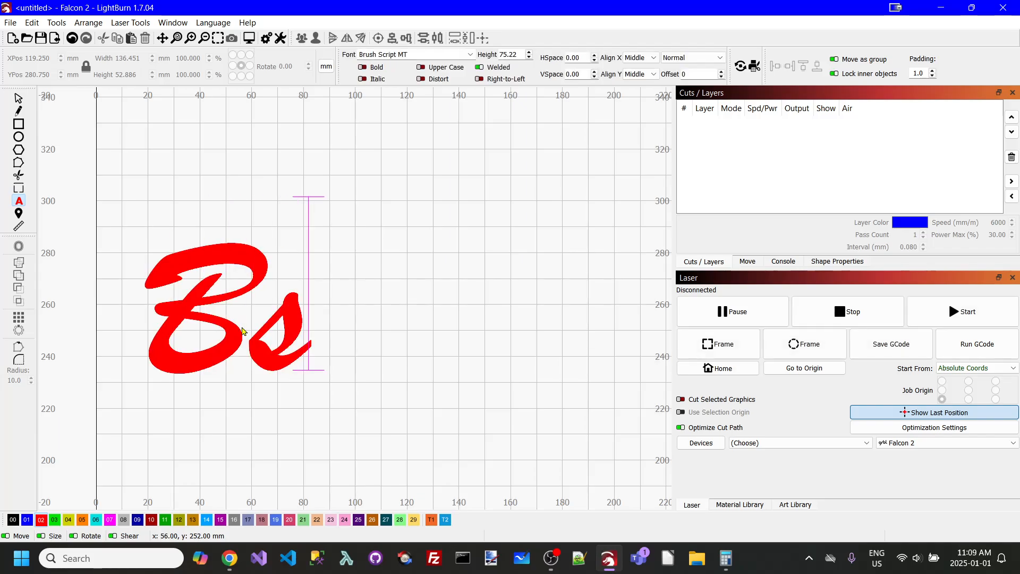
key(BackSpace)
text(asic)
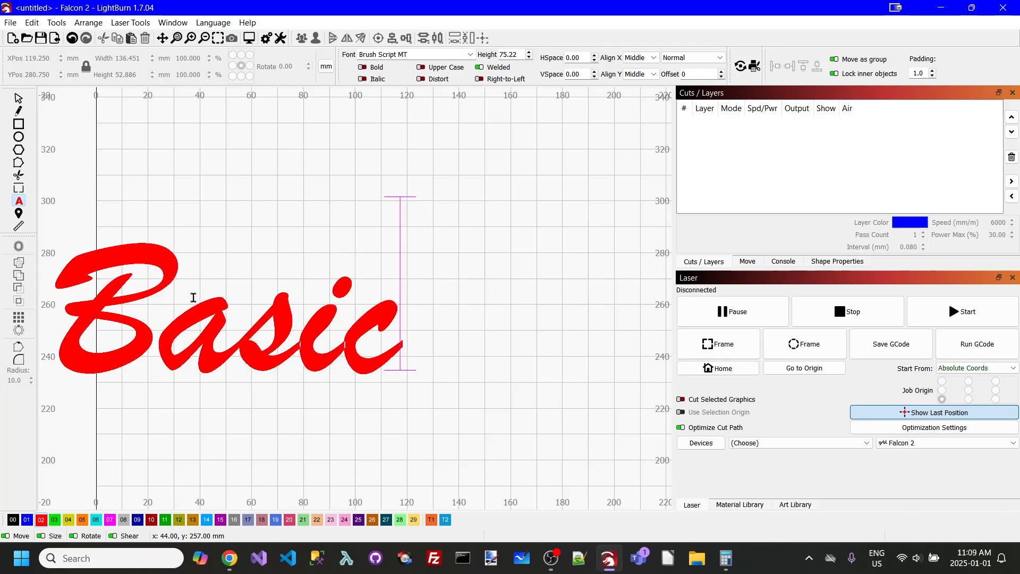
key(Escape)
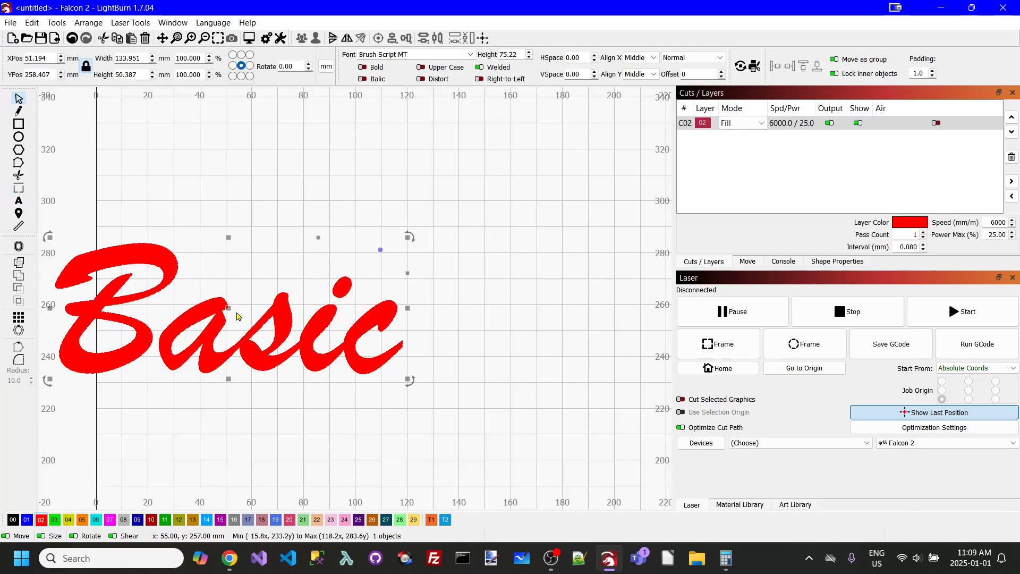
- Move the new text to about X 107, Y 279 mm and put it on blue layer 01 in Line mode
drag(237, 317, 382, 263)
click(23, 519)
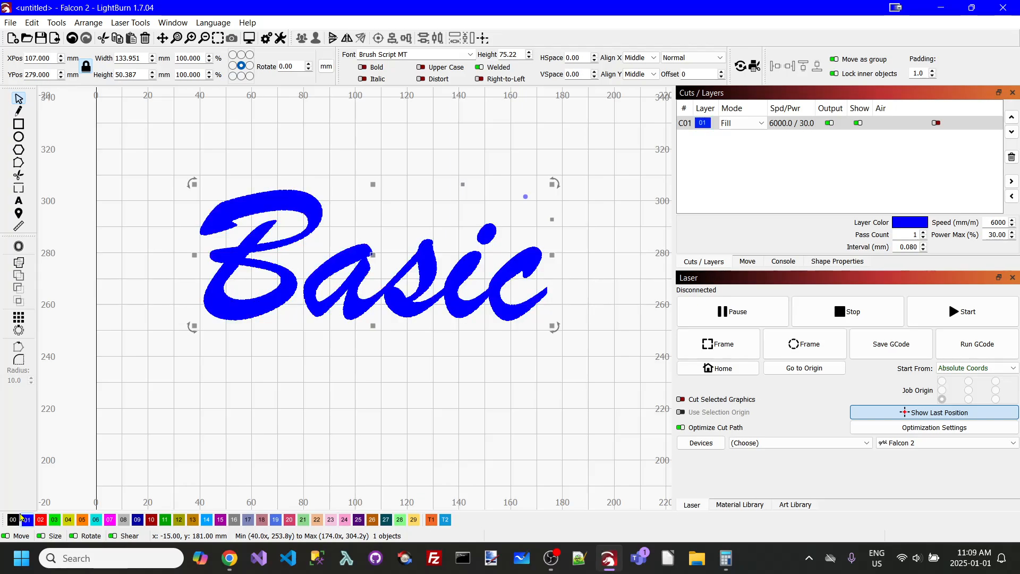
click(741, 123)
click(761, 124)
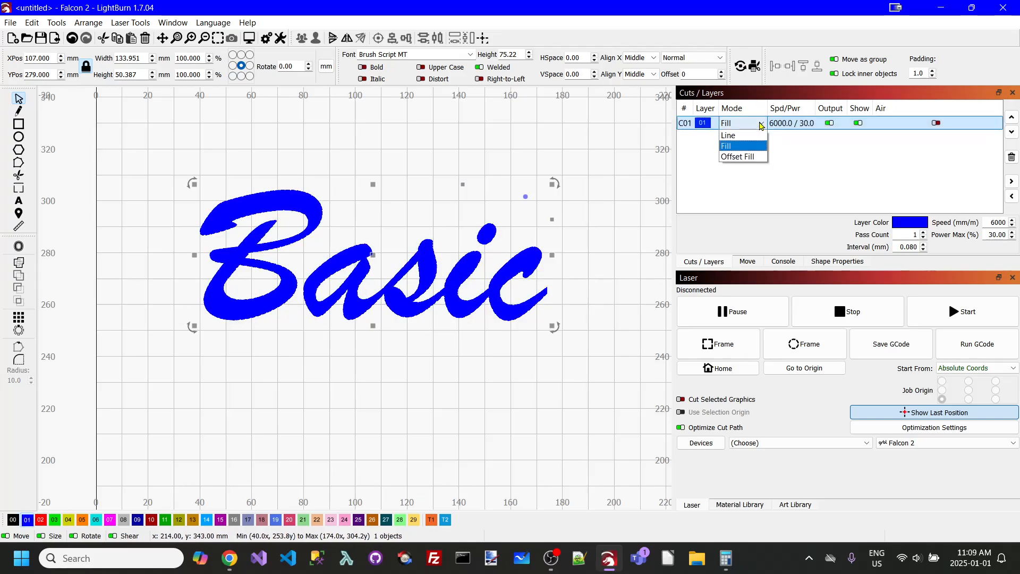
click(733, 136)
click(485, 101)
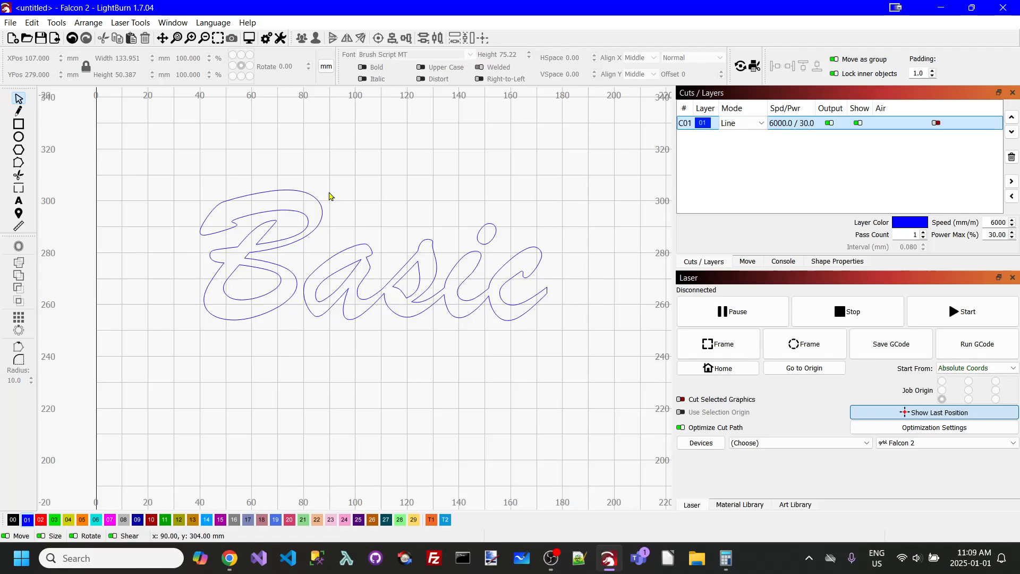
- Change the font of the "Basic" text to SignPainter
click(321, 209)
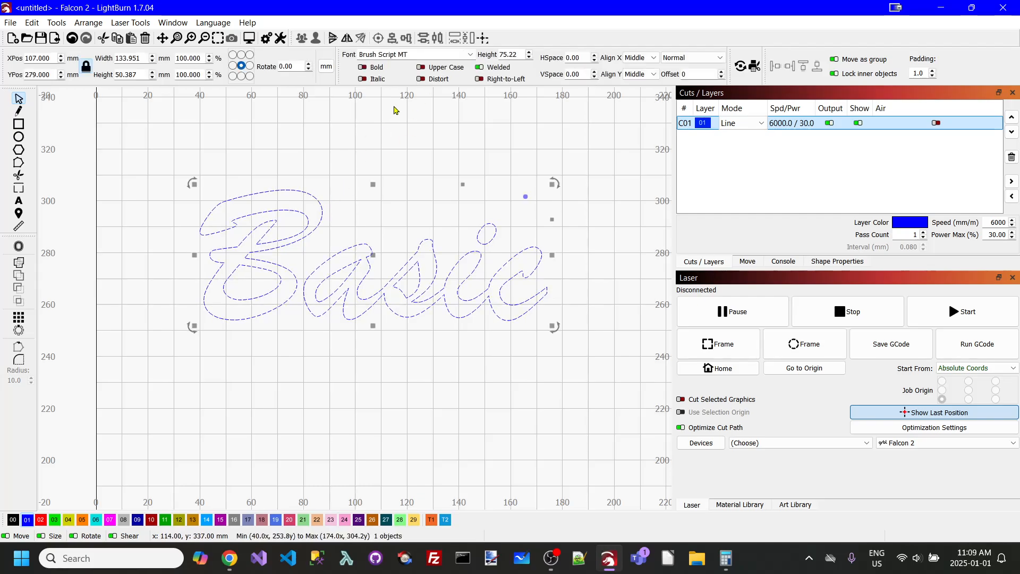
click(471, 55)
scroll(449, 122, down, 15)
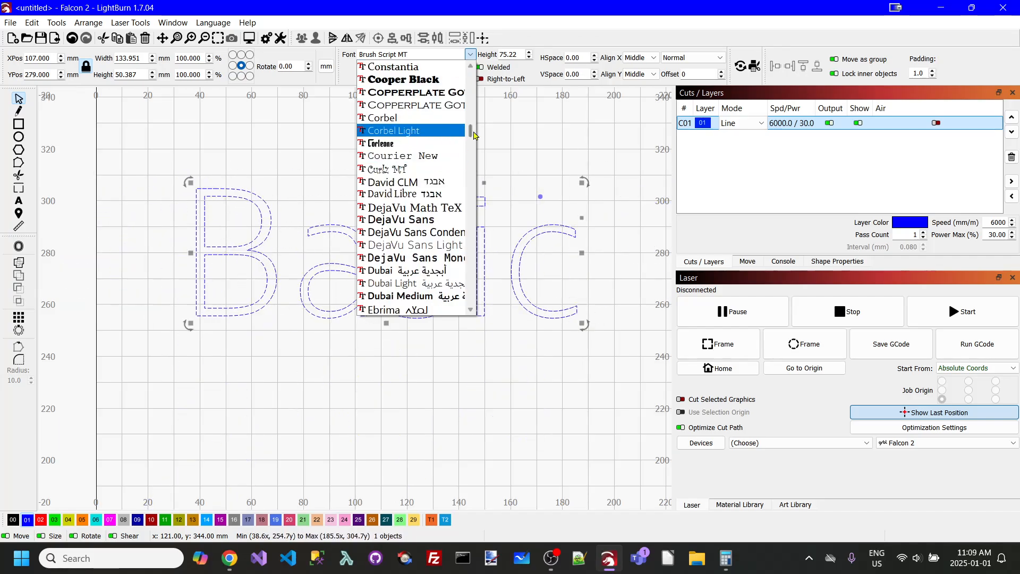
scroll(470, 132, down, 20)
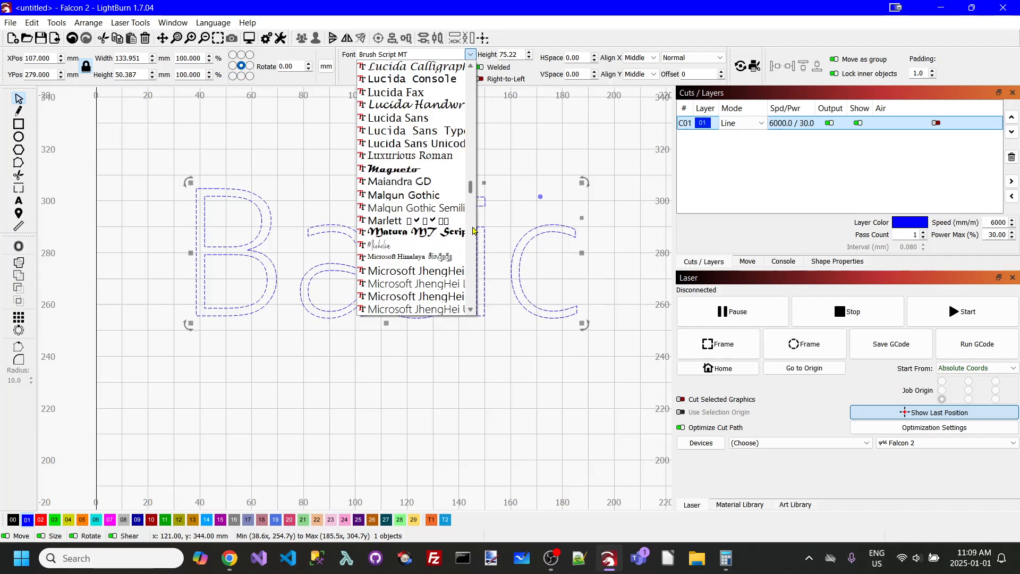
scroll(473, 260, down, 20)
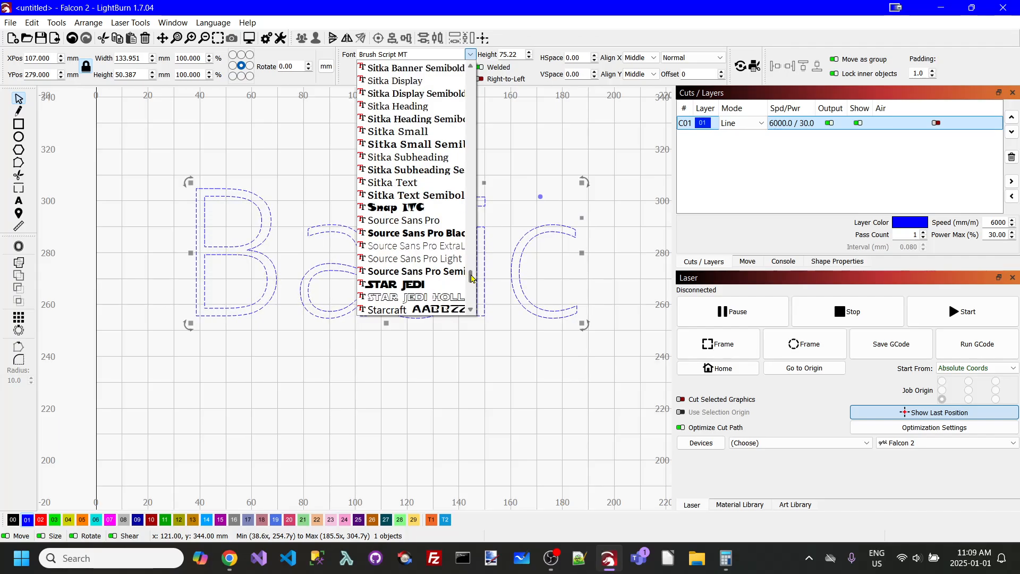
scroll(470, 277, up, 5)
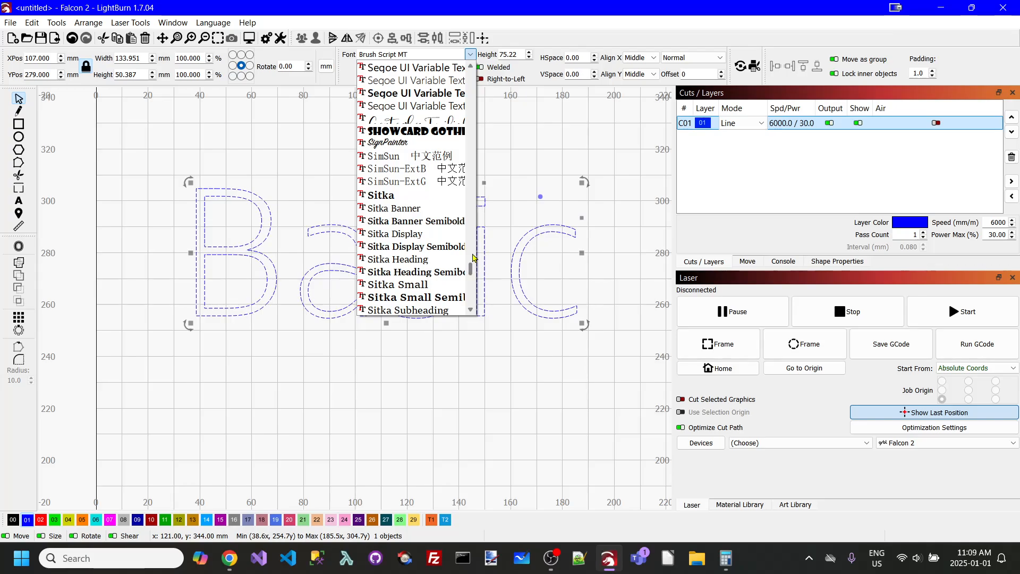
click(393, 143)
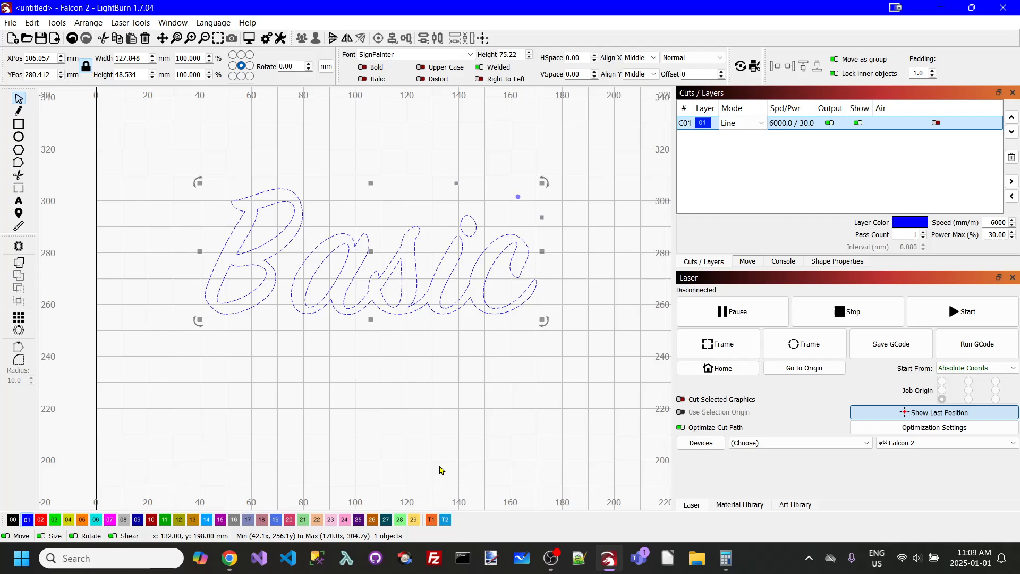
- Set the font of the "Basic" text to Tolkien
click(470, 55)
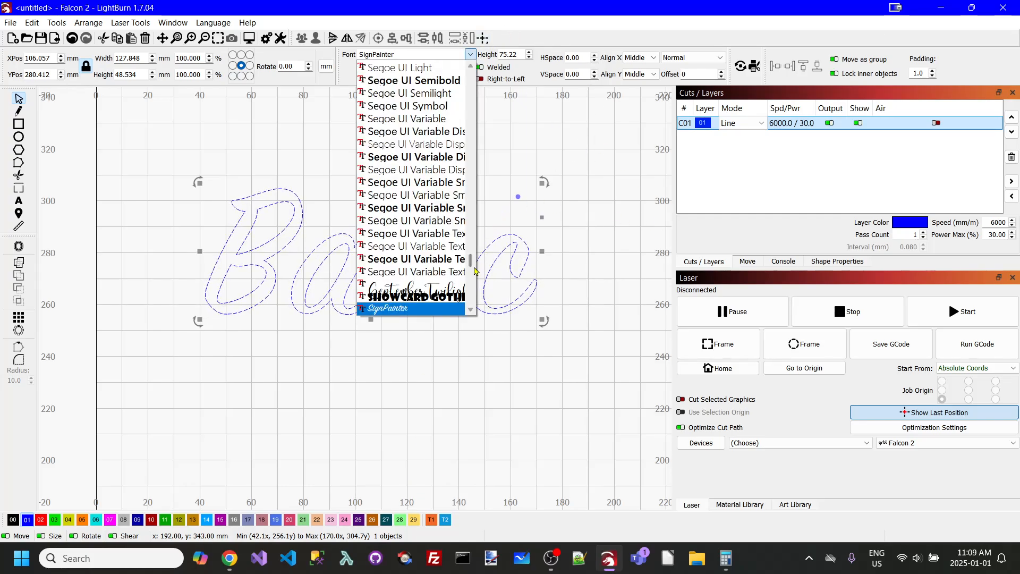
scroll(471, 272, down, 5)
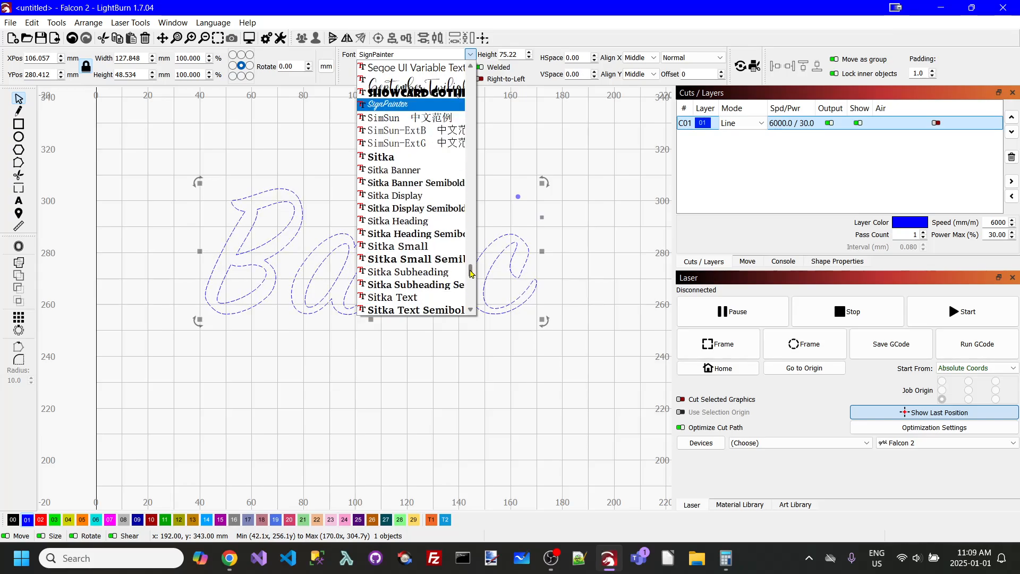
drag(471, 272, 466, 291)
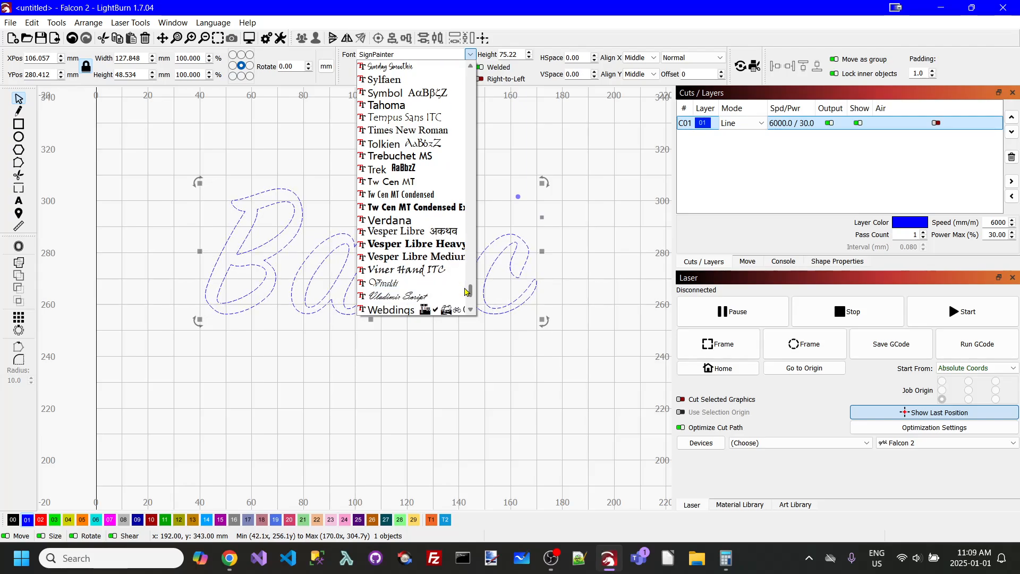
drag(463, 292, 463, 286)
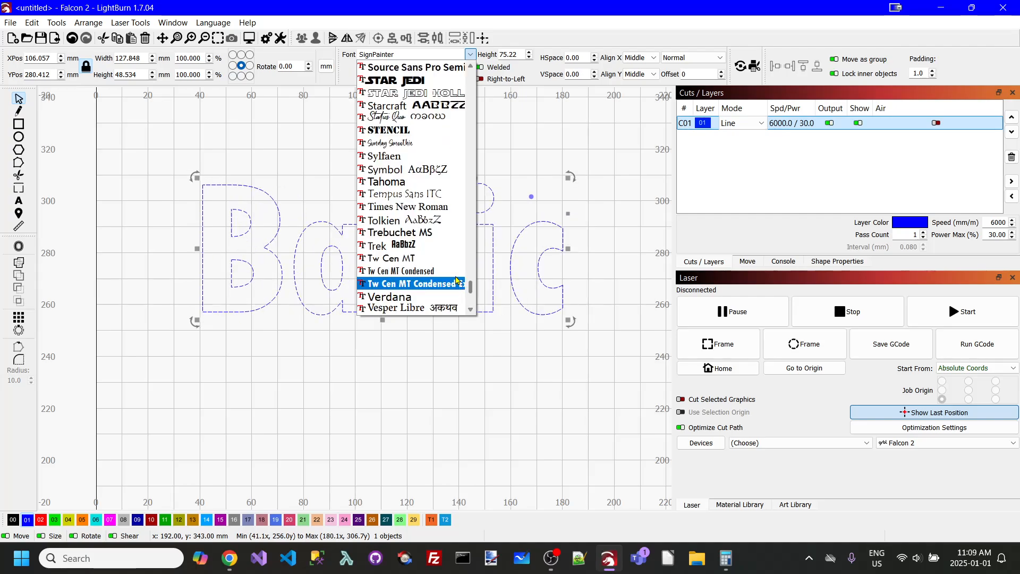
click(408, 227)
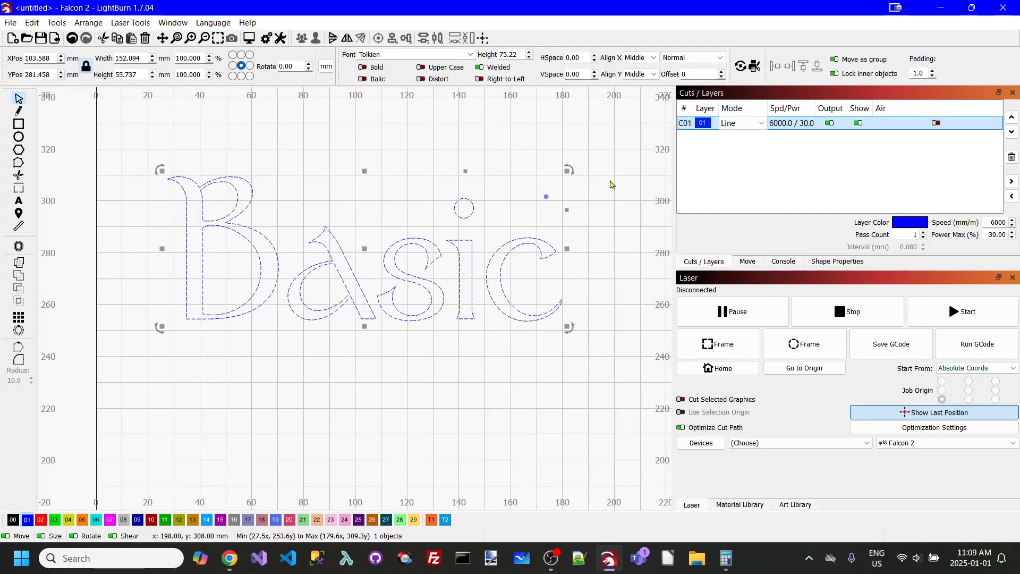
click(400, 381)
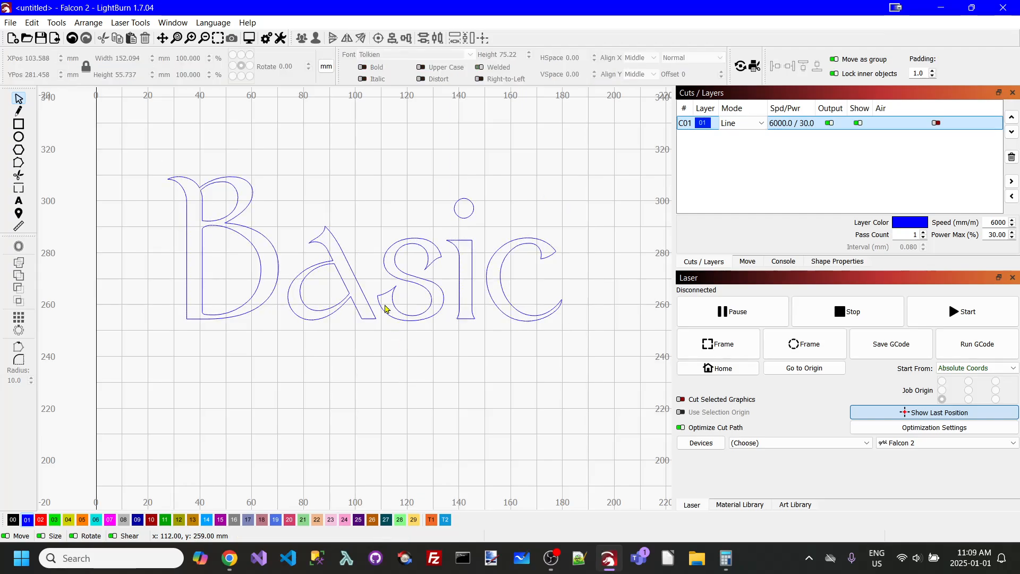
- Duplicate the "Basic" text in place and shift one copy 2.5 mm right and 2.5 mm down, keeping the original outline
click(356, 277)
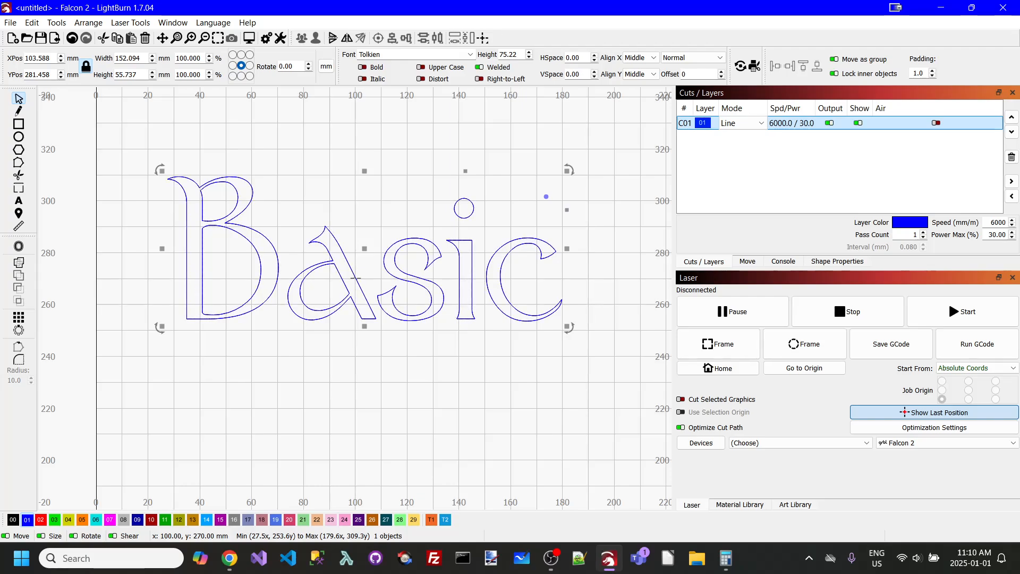
key(Down)
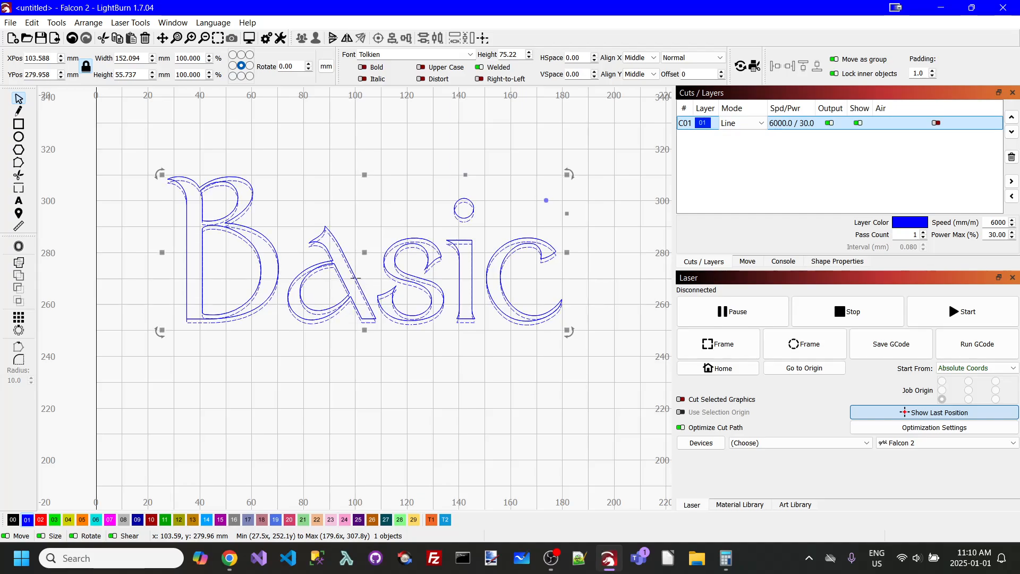
key(Right)
key(Right)
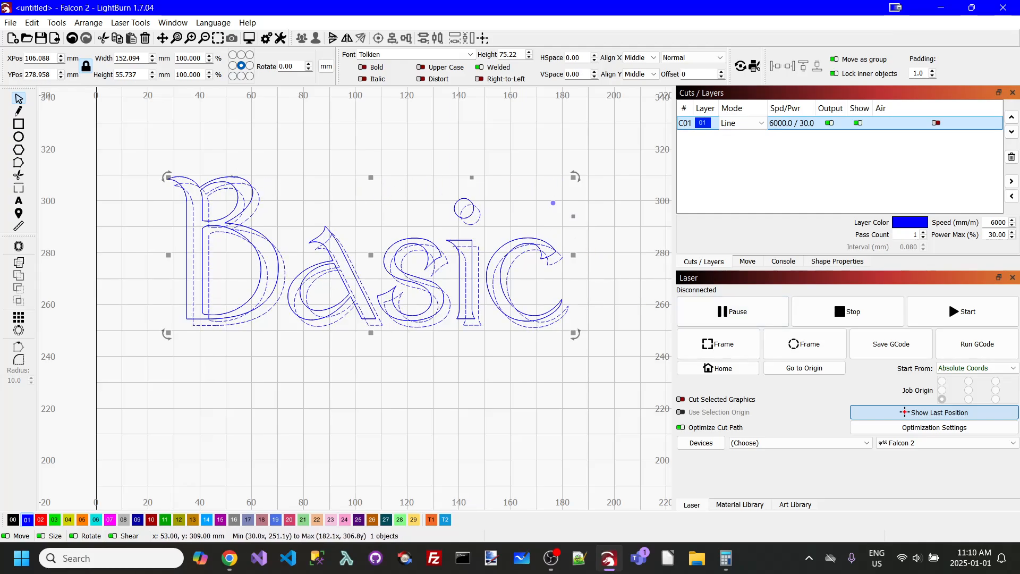
- Boolean-subtract an unshifted copy of the lettering from the shifted copy and assign the resulting shadow shape to red layer 02
shift+click(233, 176)
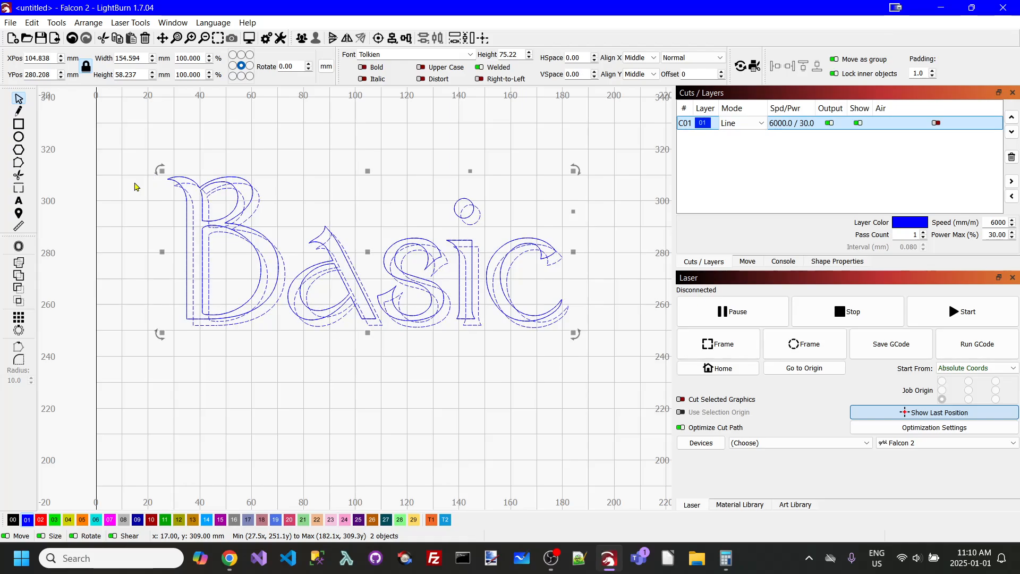
click(18, 288)
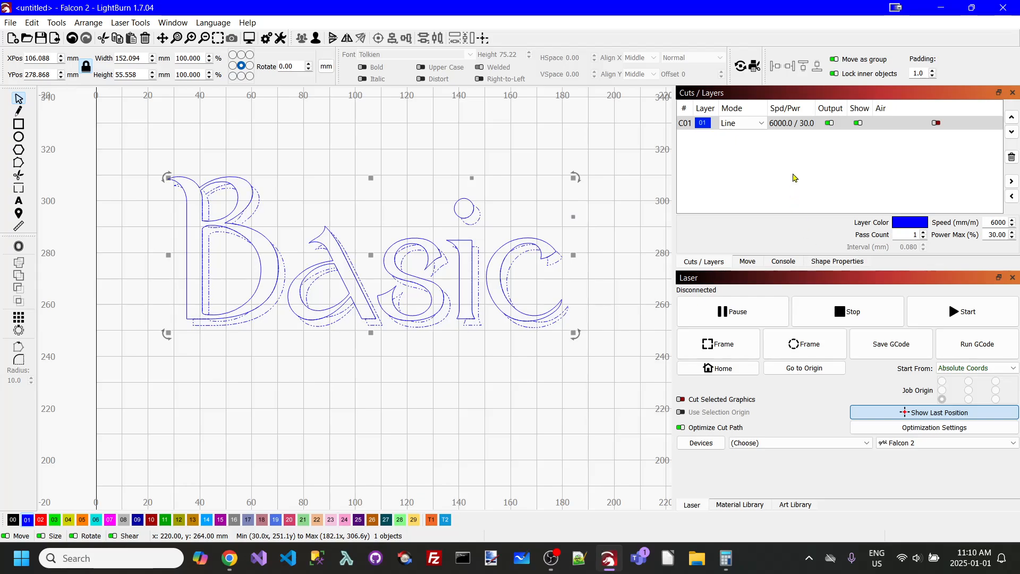
click(761, 125)
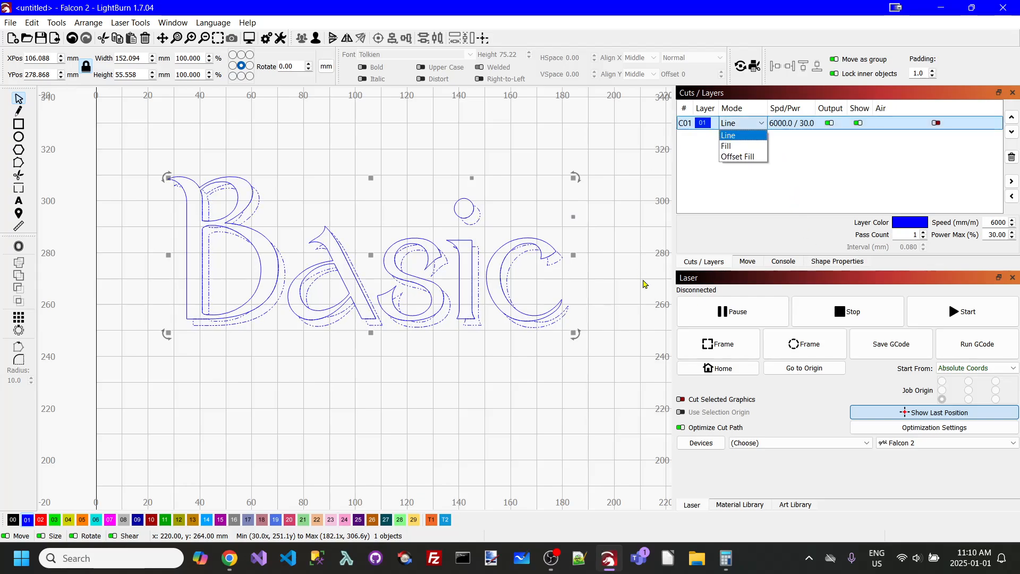
click(585, 200)
click(560, 259)
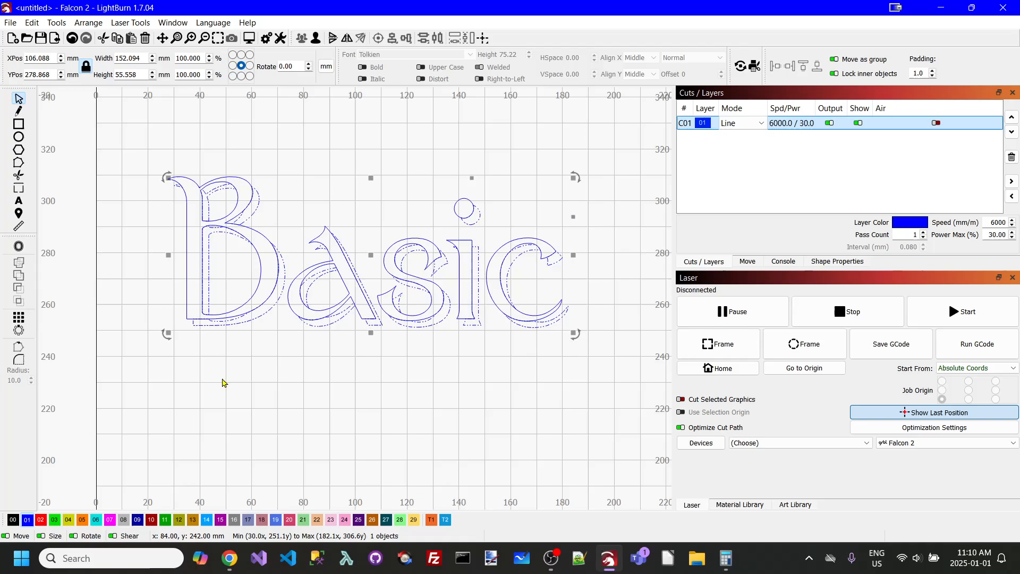
click(41, 519)
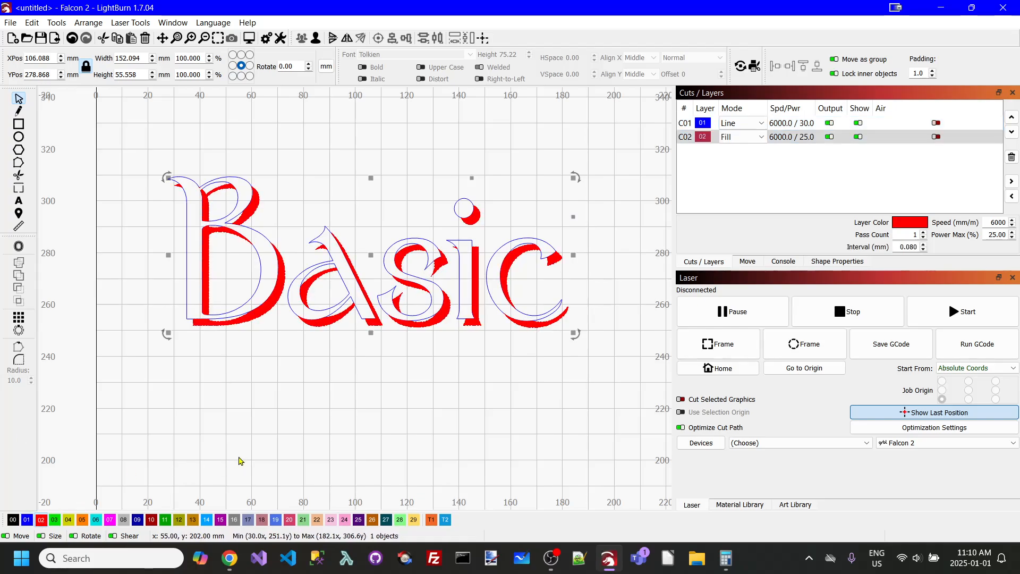
- Offset the blue Tolkien "Basic" outline inward by 0.20 mm with round corners, keeping the original
click(232, 180)
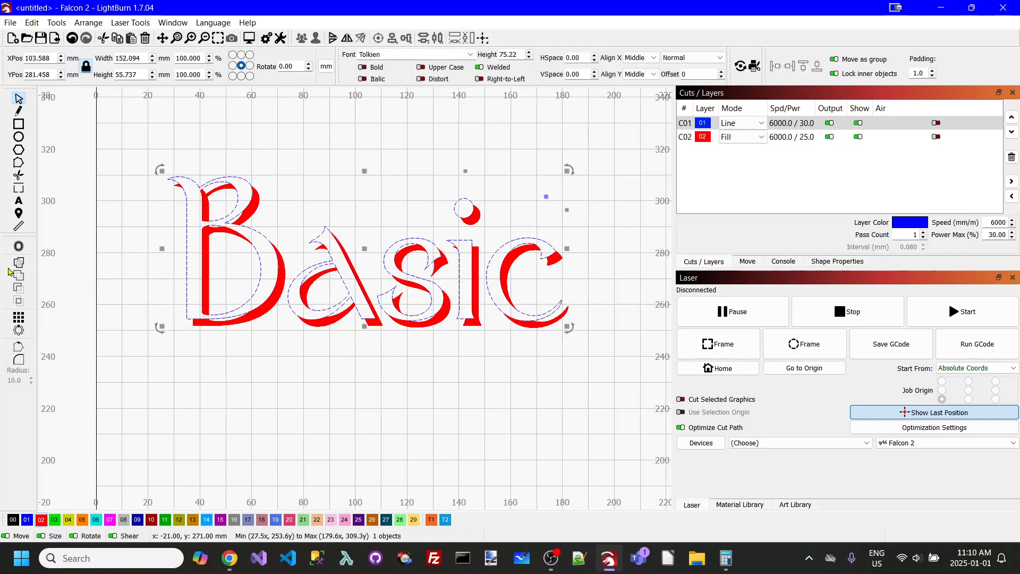
click(17, 247)
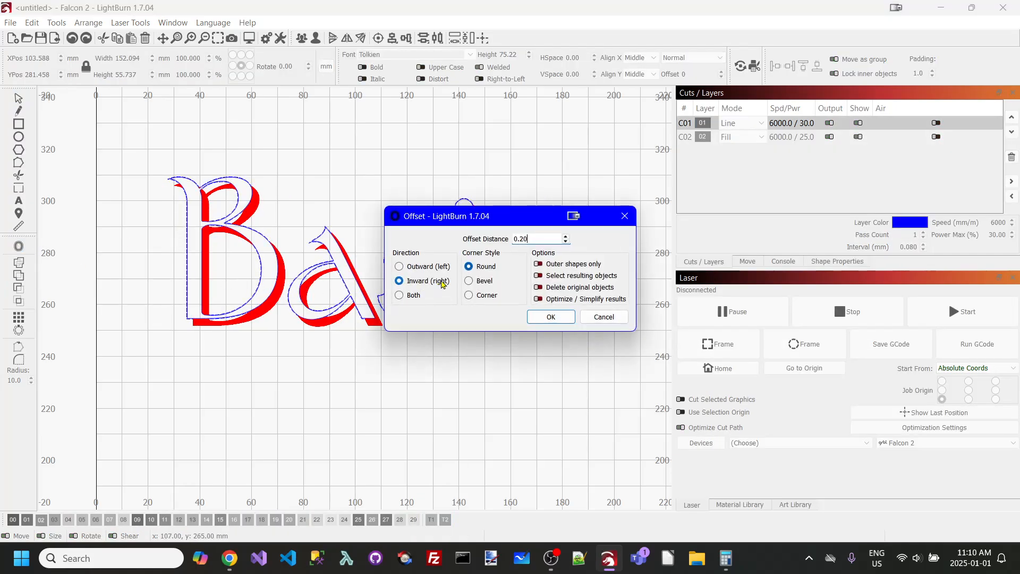
click(553, 317)
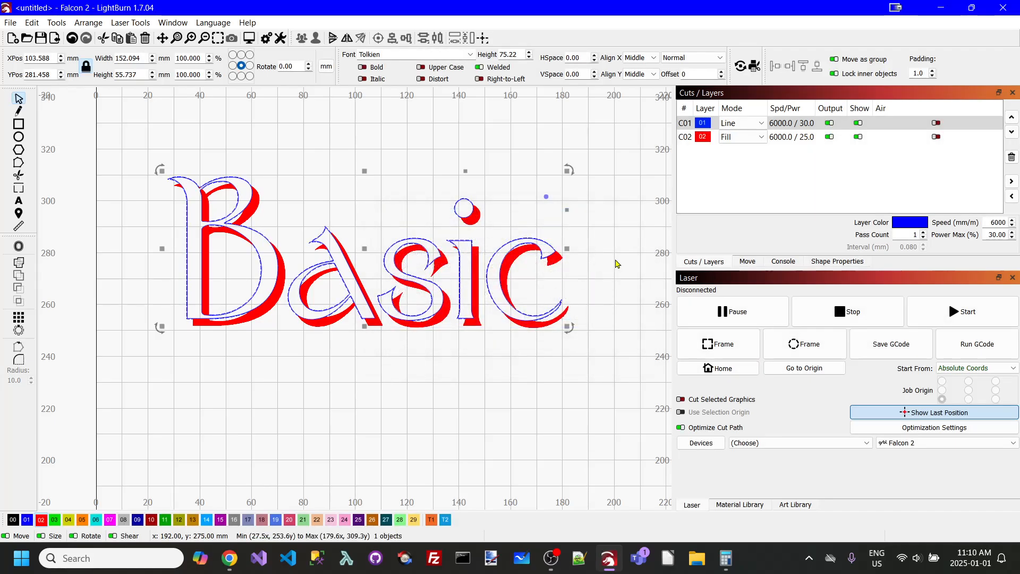
- Set blue layer 01 to Fill mode and preview the engraving of the "Basic" lettering
click(741, 122)
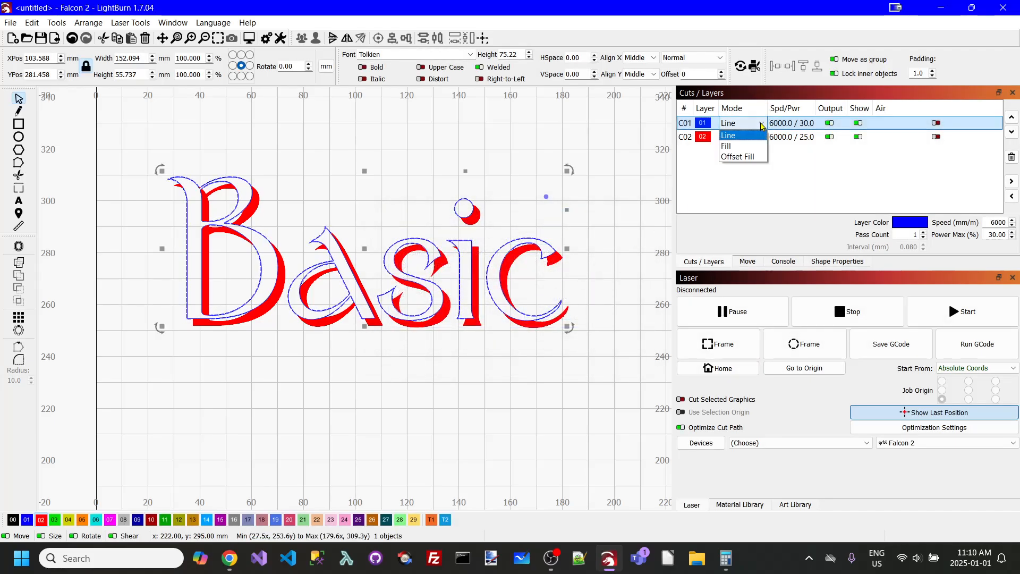
click(735, 142)
click(564, 132)
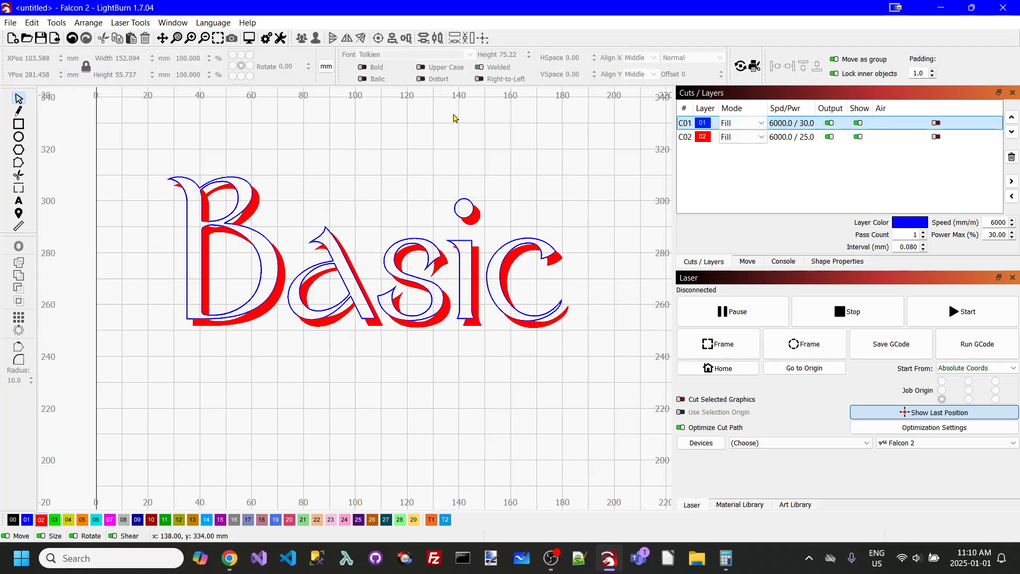
click(249, 38)
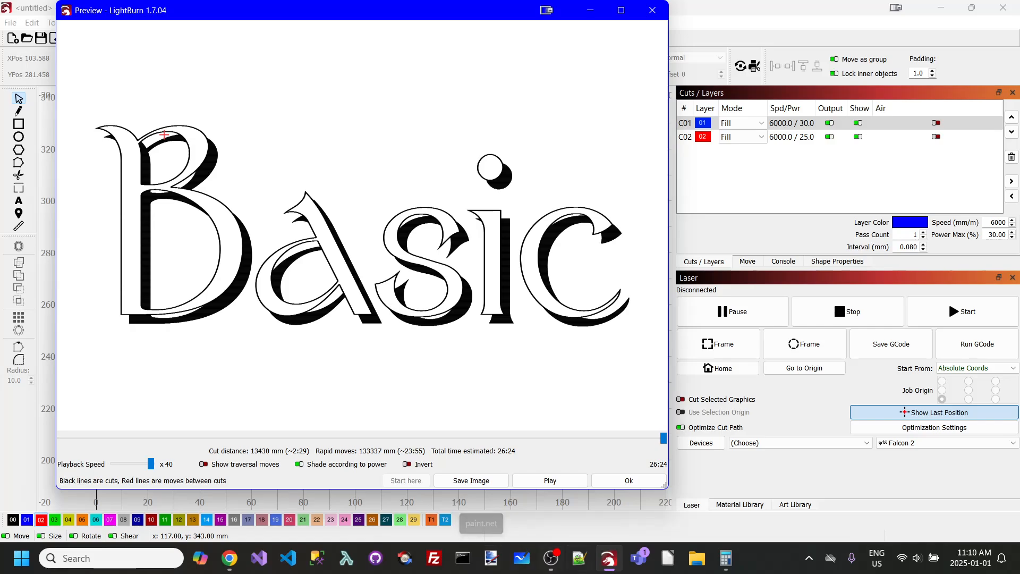
click(632, 481)
- Group the complete "Basic" lettering with its shadow and scale it down proportionally to about 89 mm wide
drag(128, 140, 639, 397)
right_click(464, 273)
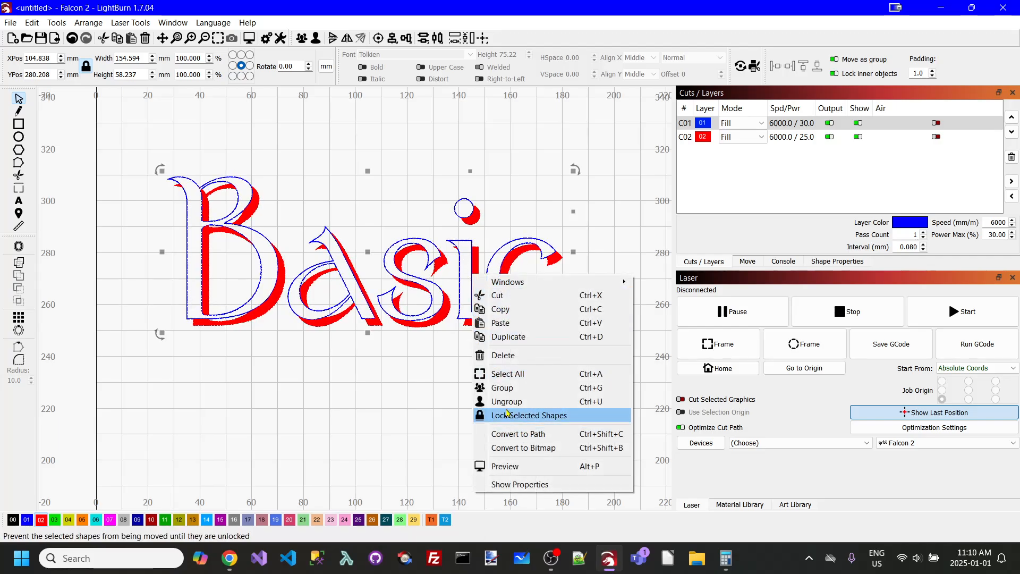
click(510, 387)
drag(573, 334, 391, 270)
scroll(244, 237, up, 7)
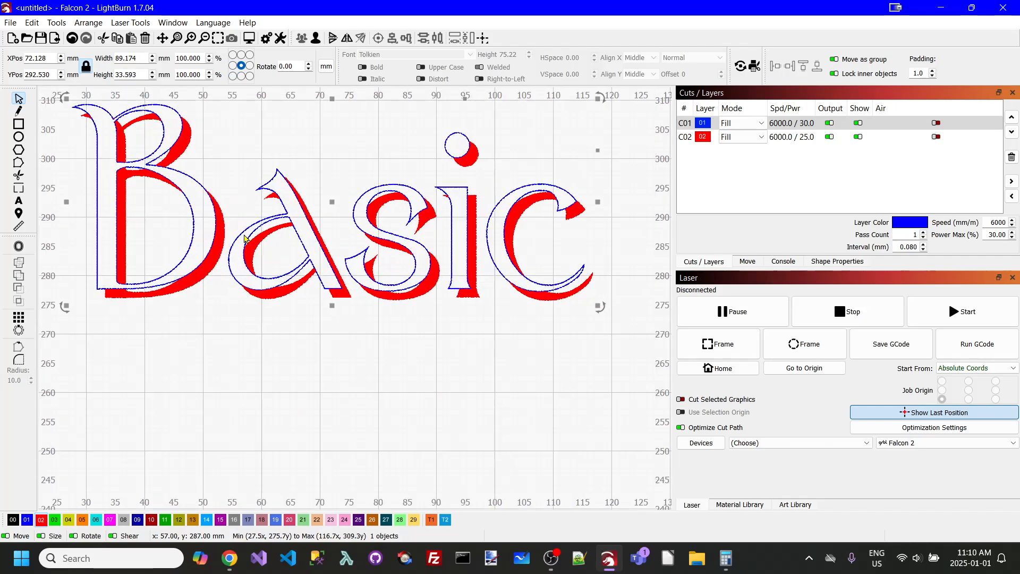
scroll(245, 238, down, 6)
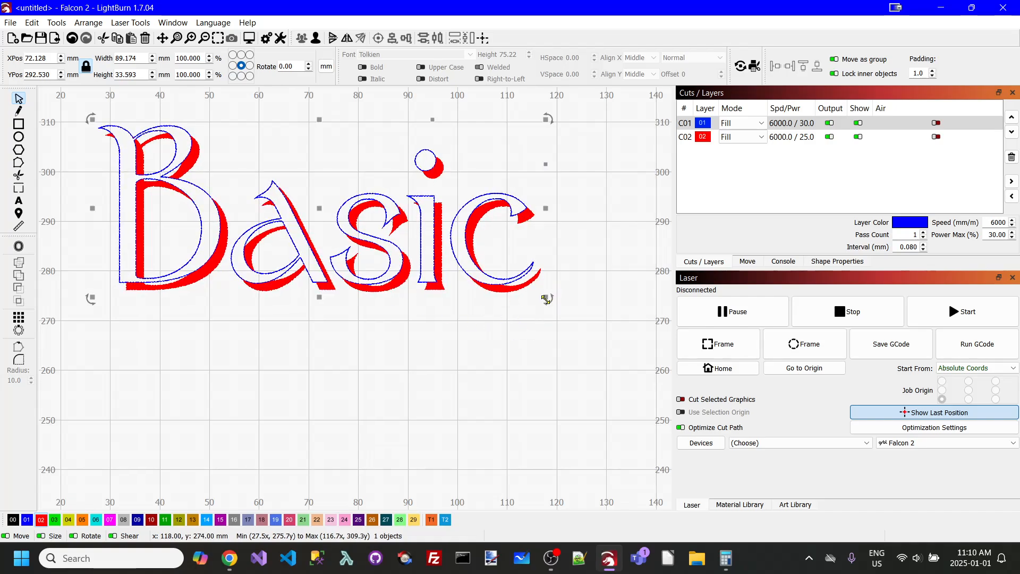
scroll(551, 306, down, 4)
- Enlarge the grouped "Basic" lettering proportionally to about 462 mm wide and inspect the outline of the letter B
drag(548, 309, 683, 355)
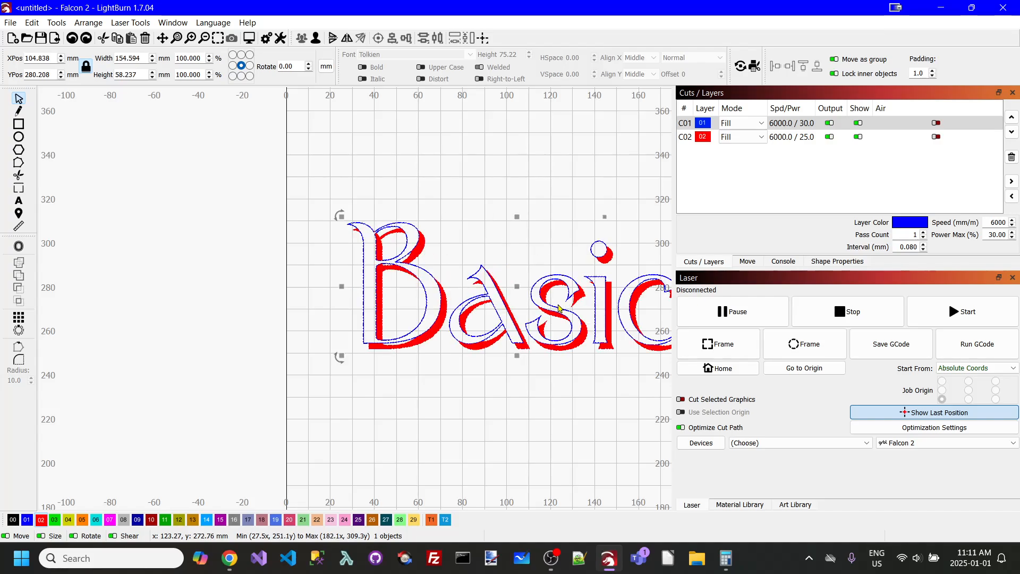
scroll(531, 352, down, 3)
scroll(532, 352, down, 3)
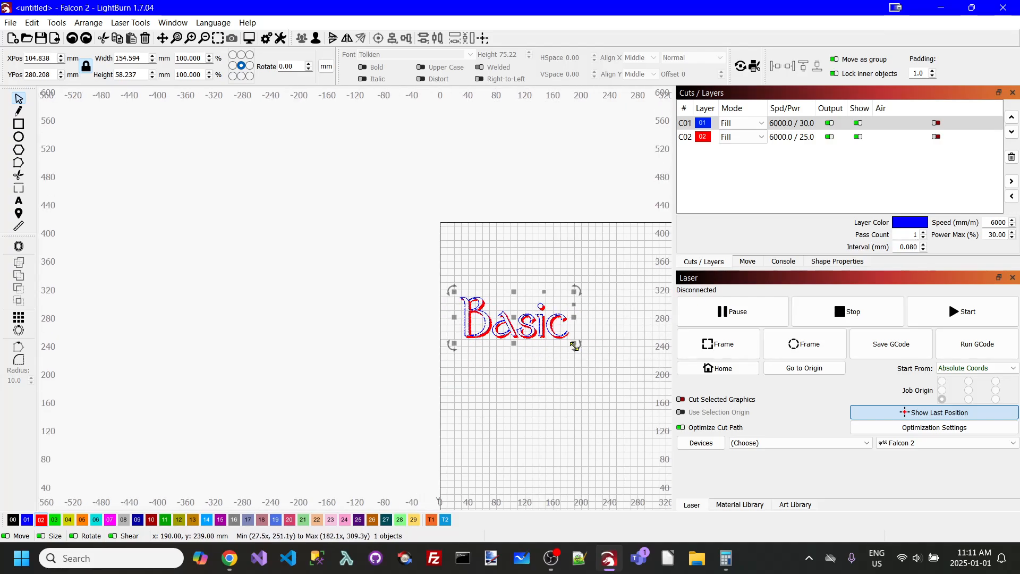
drag(574, 347, 611, 417)
scroll(509, 360, up, 3)
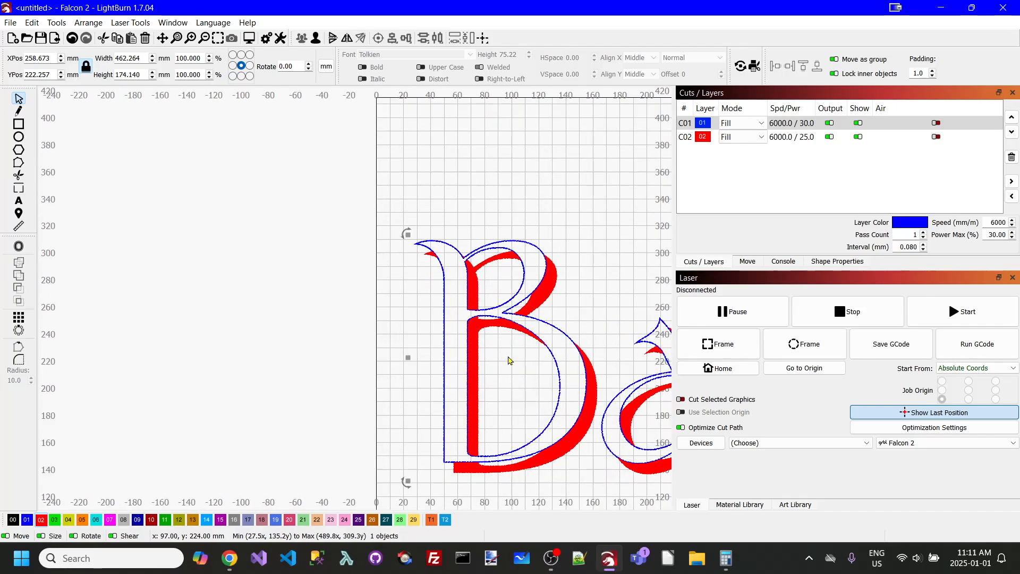
scroll(508, 360, up, 3)
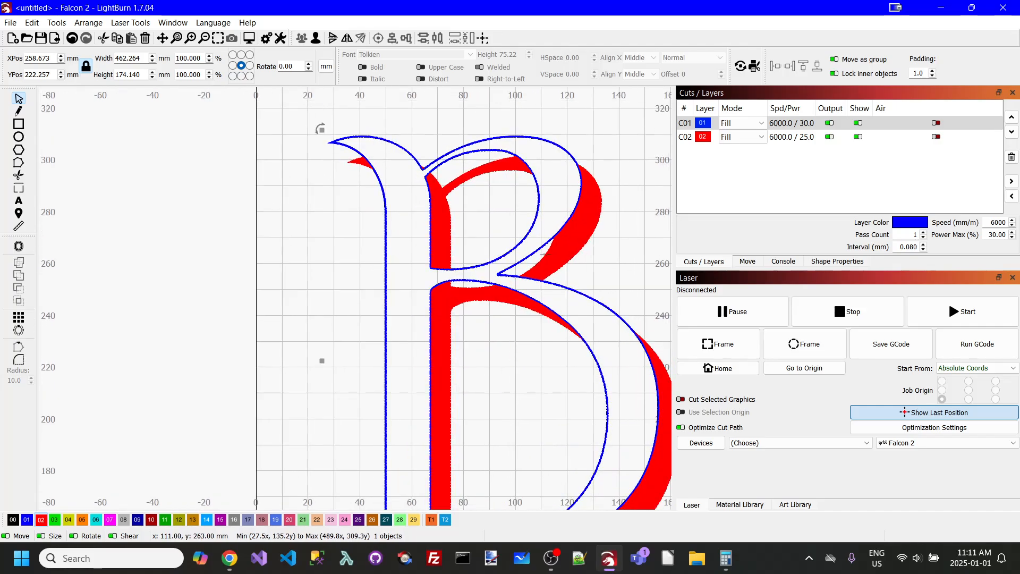
scroll(524, 281, down, 5)
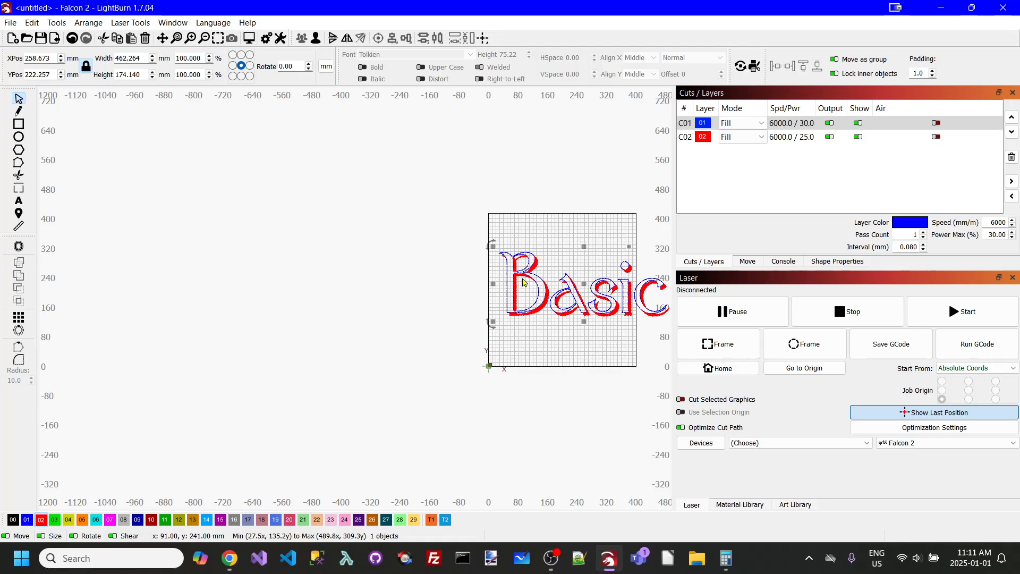
- Undo the enlargement and the grouping of the "Basic" lettering and leave nothing selected
key(ctrl+z)
key(ctrl+z)
click(523, 279)
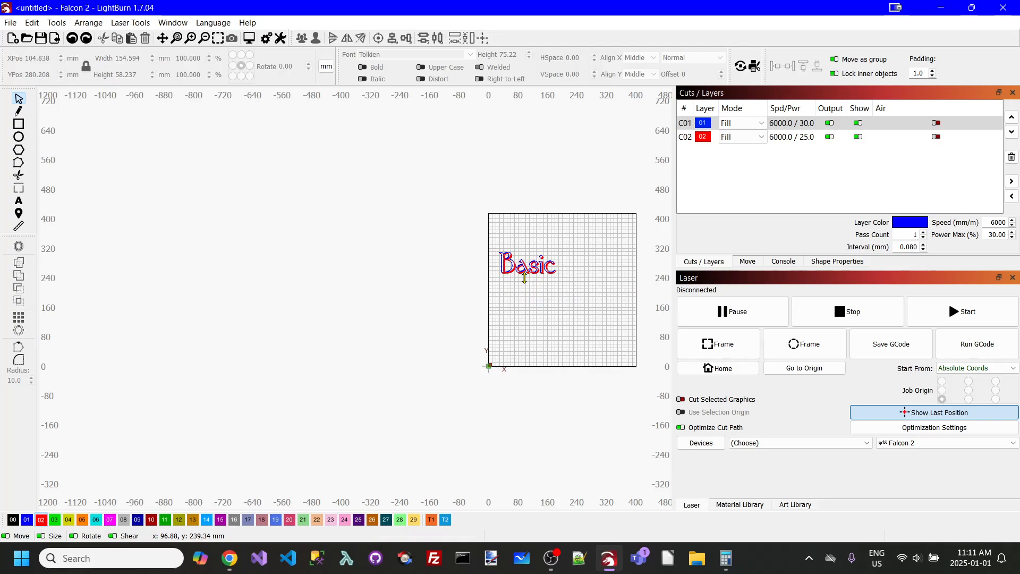
scroll(536, 292, up, 3)
click(553, 250)
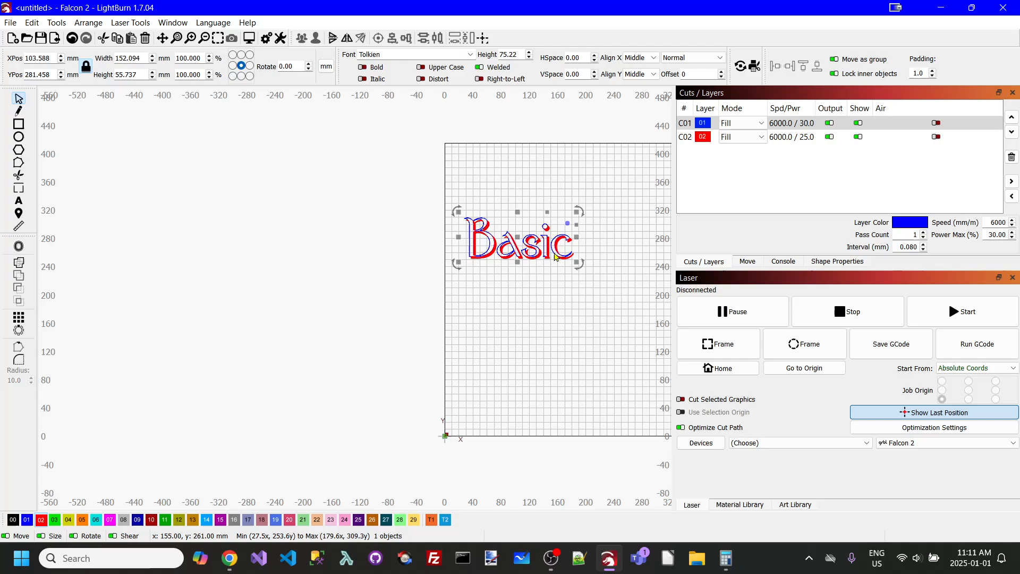
right_click(554, 253)
click(644, 158)
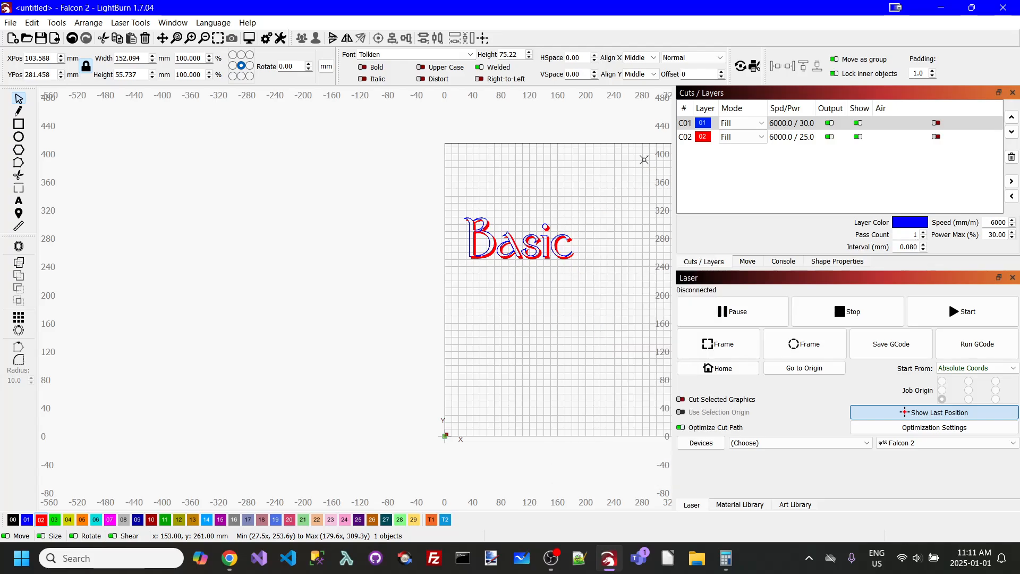
- Try scaling the ungrouped lettering and shadow together to about 490 mm wide, and undo the scaling
drag(448, 196, 583, 302)
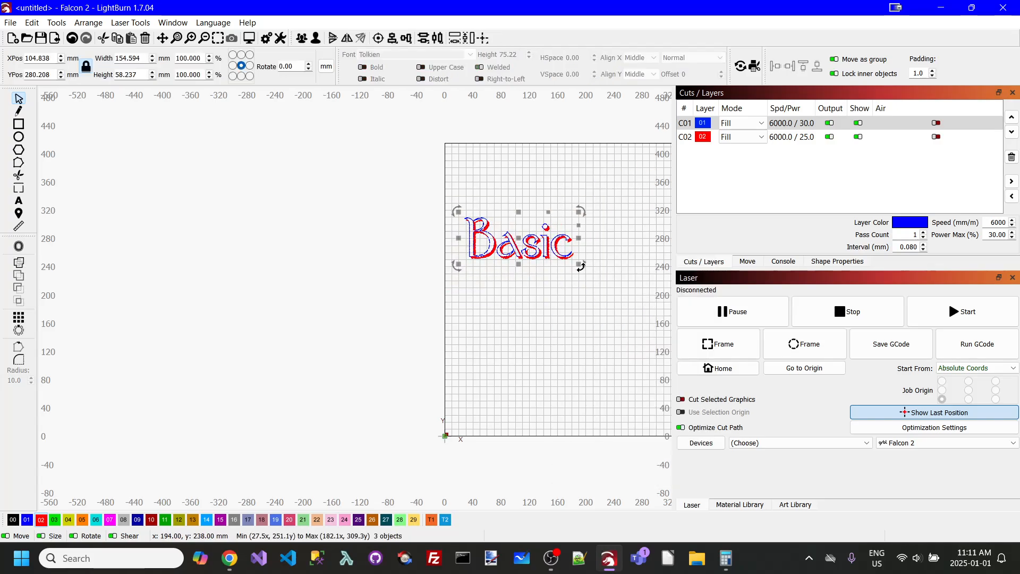
drag(581, 266, 634, 355)
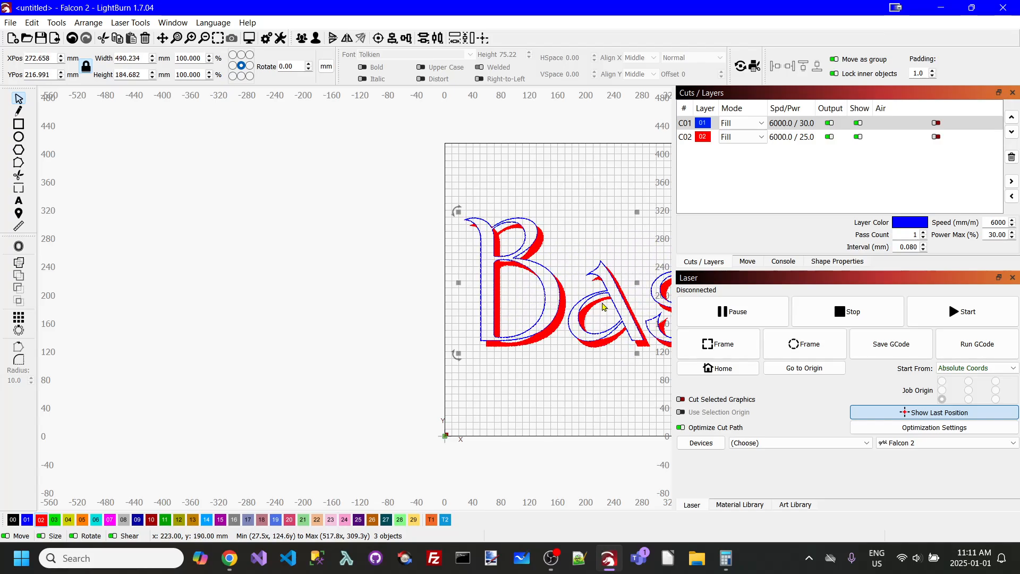
key(ctrl+z)
- Preview the engraving of the "Basic" lettering at its original size
click(589, 287)
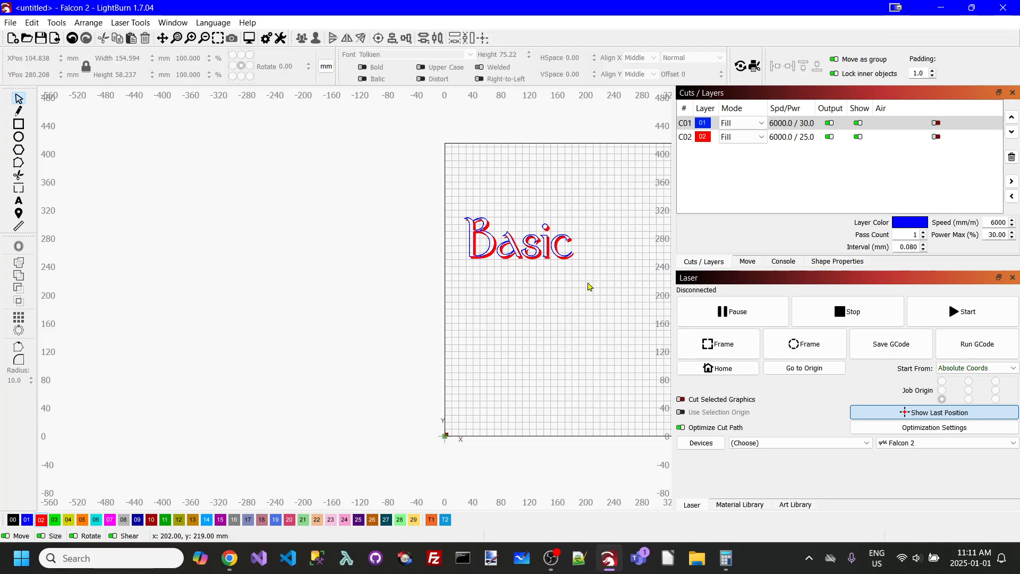
click(248, 38)
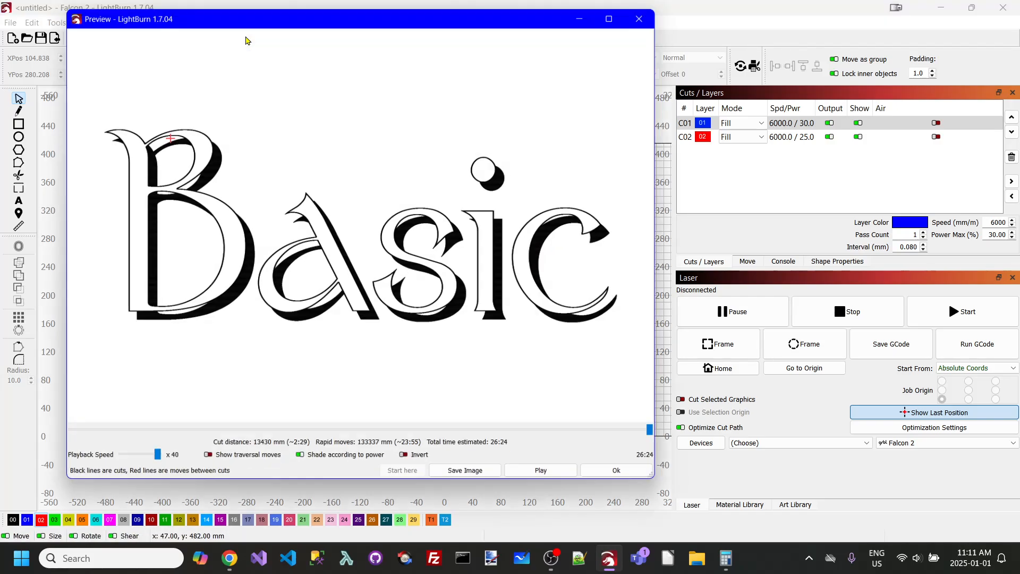